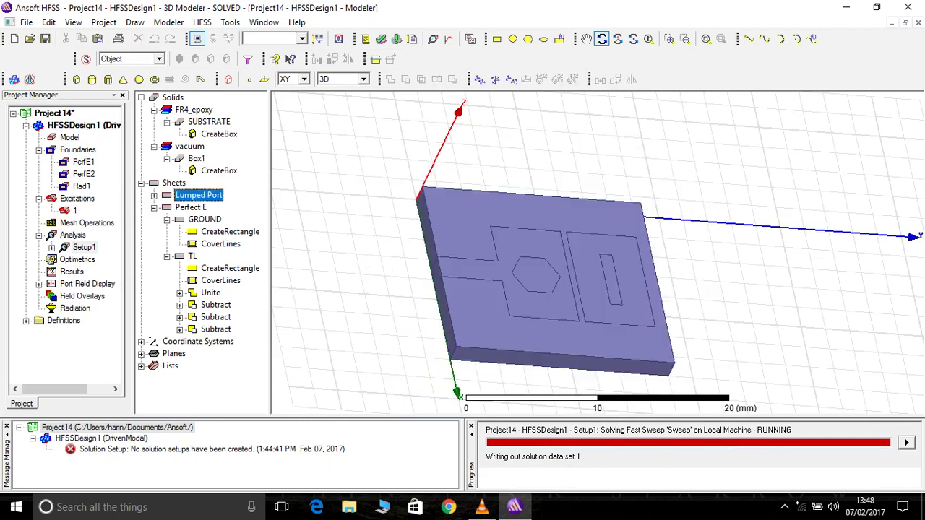
Step: Inspect the area covered by the PerfE1 boundary on the antenna model
left_click(84, 162)
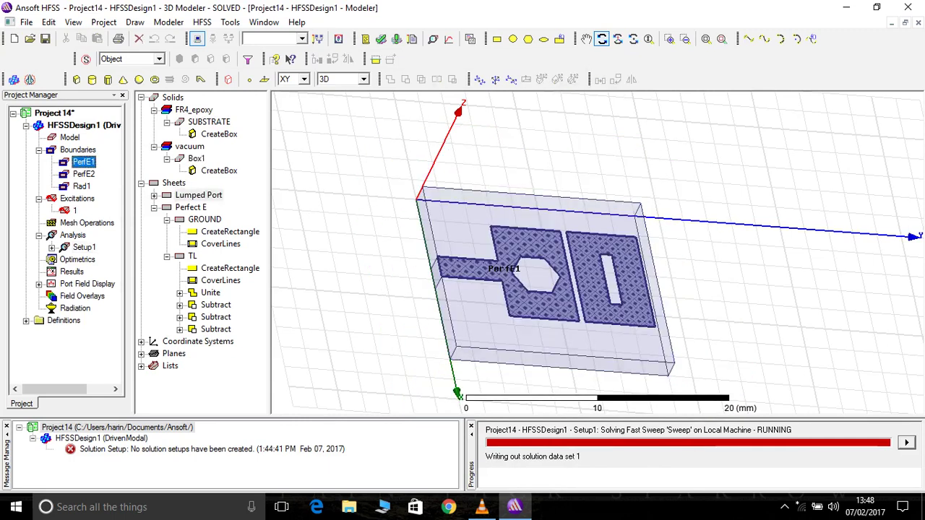
left_click_drag(578, 290, 514, 289)
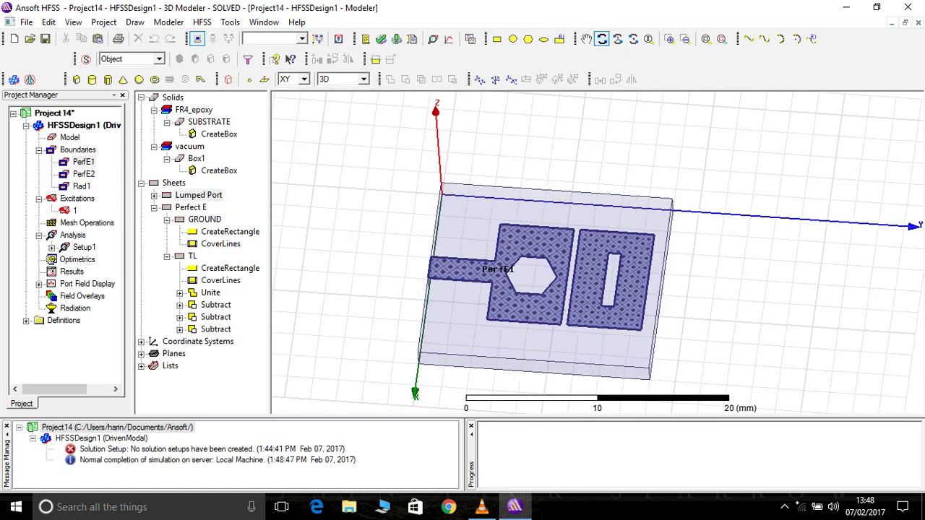
Step: Create a rectangular modal solution data plot of S(1,1) in dB from Setup1 : Sweep
left_click(72, 272)
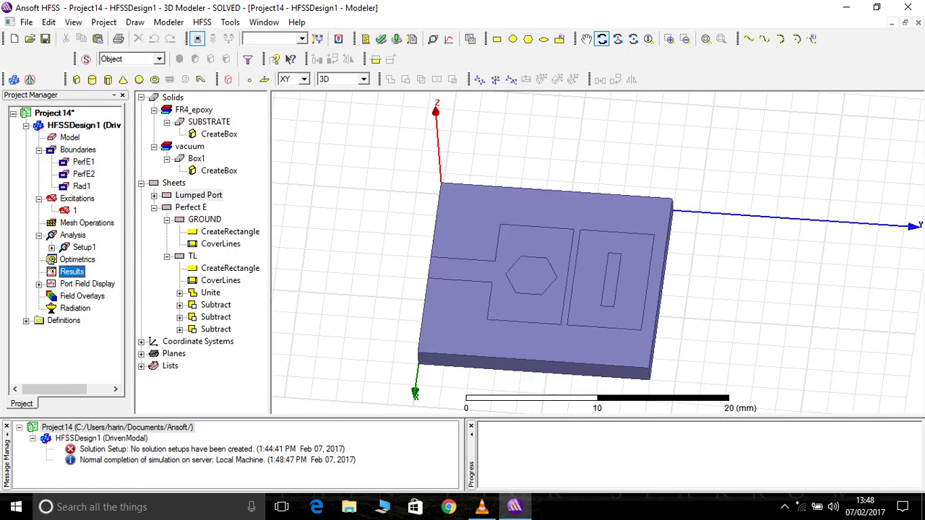
right_click(72, 271)
mouse_move(152, 237)
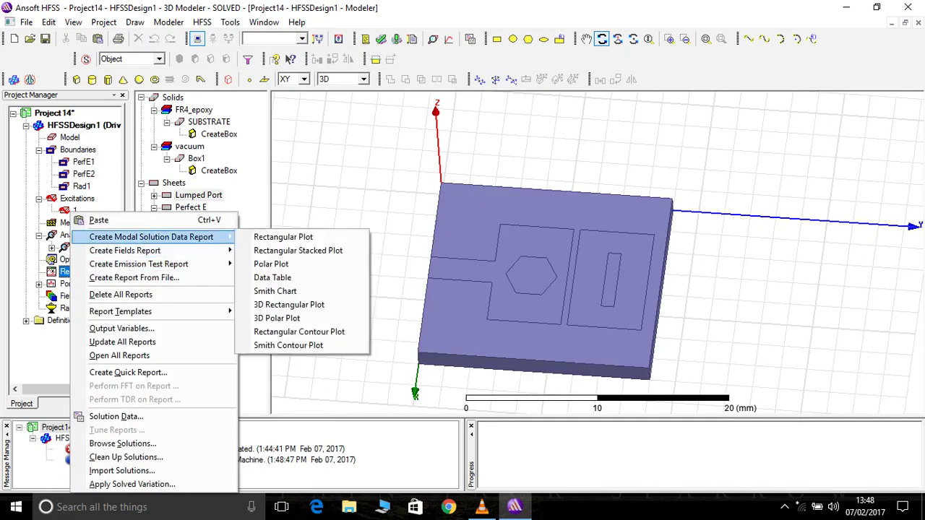
left_click(283, 237)
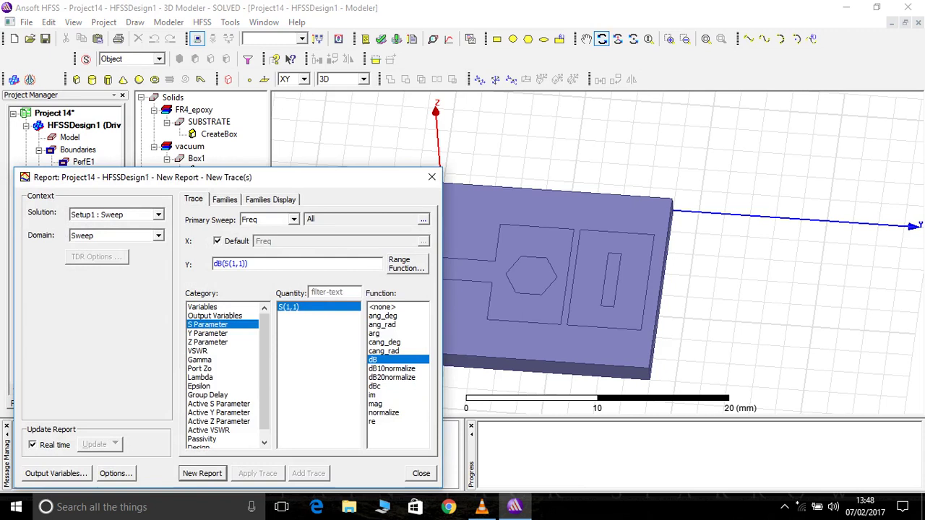
left_click(202, 473)
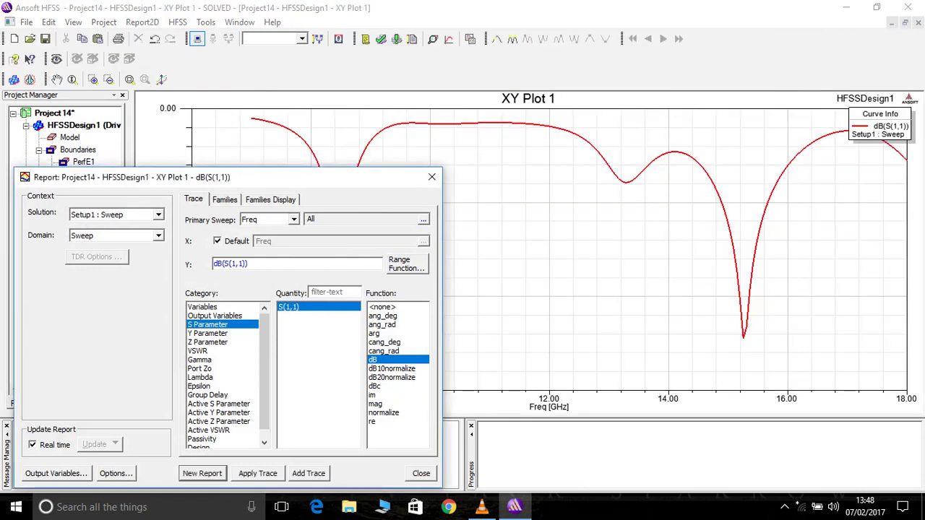
left_click(431, 176)
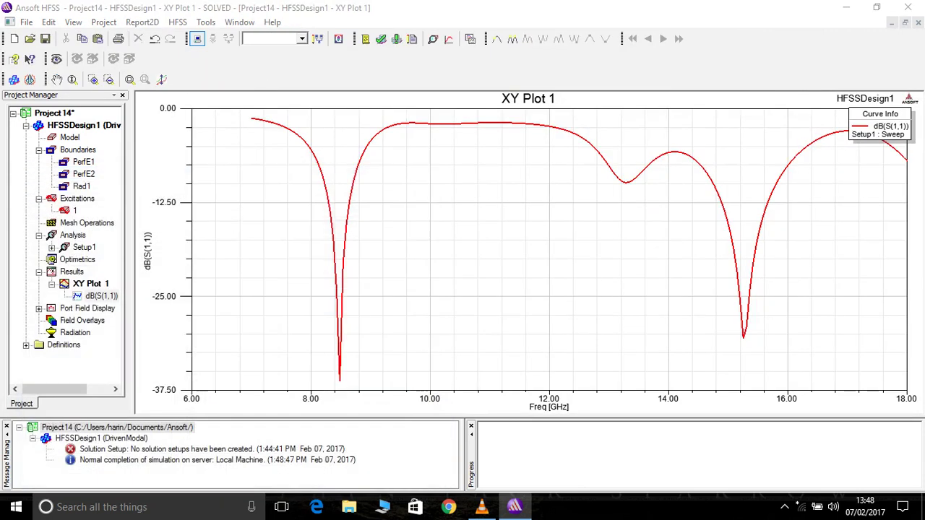
Step: Mark the two deepest S(1,1) dips at about 8.49 GHz and 15.25 GHz, and move the marker table slightly down
right_click(409, 192)
mouse_move(434, 200)
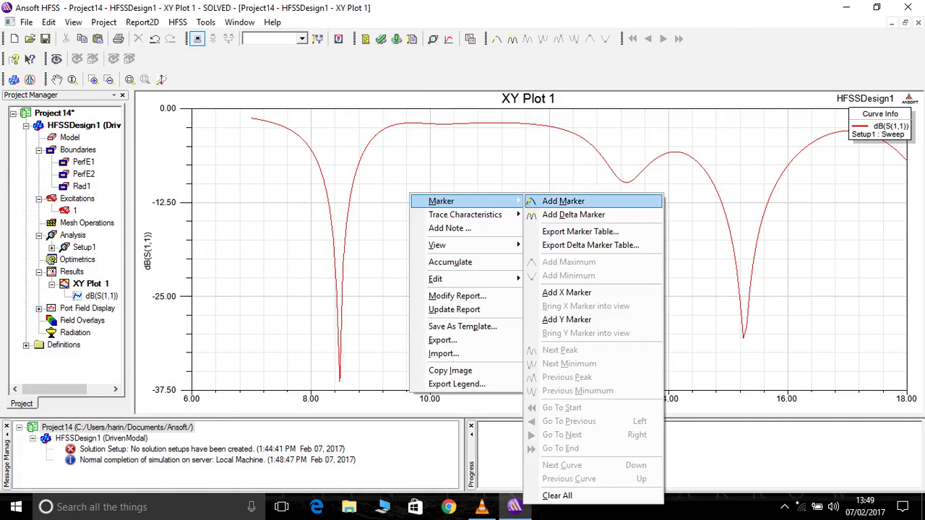
left_click(571, 201)
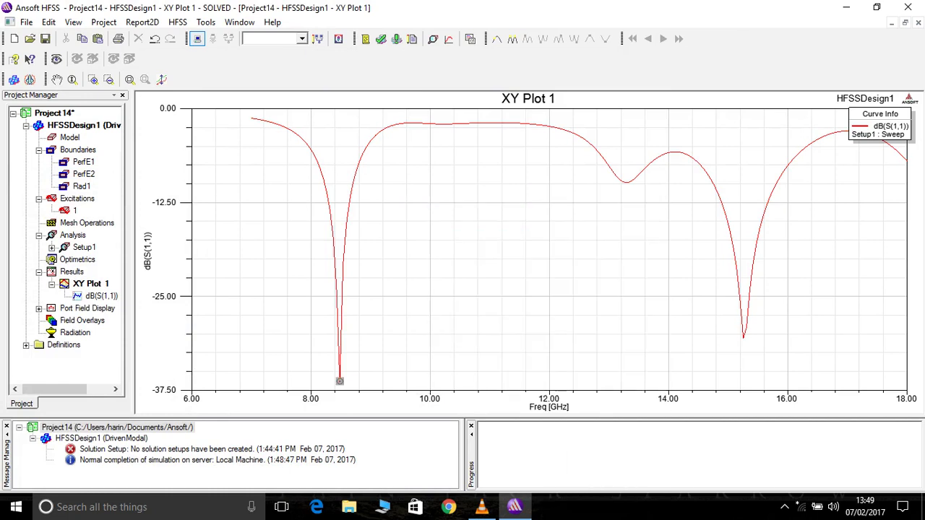
left_click(340, 378)
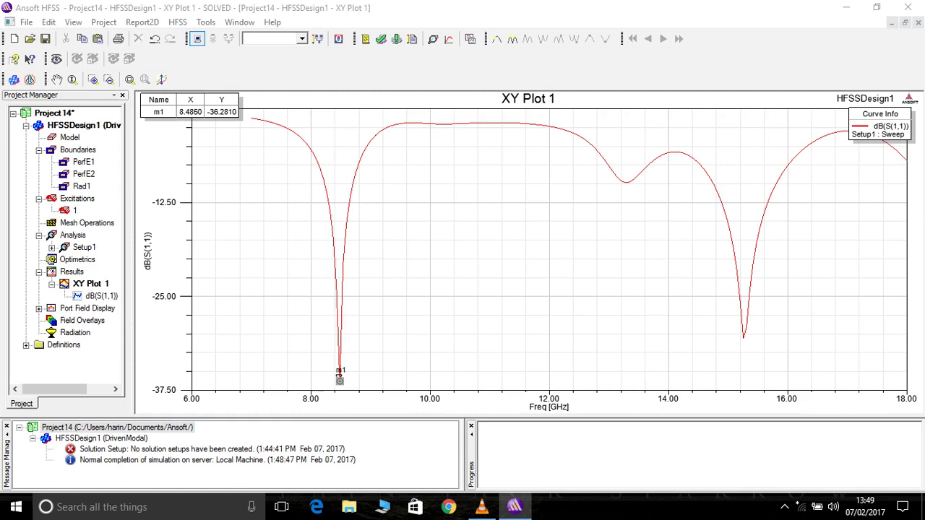
left_click(744, 336)
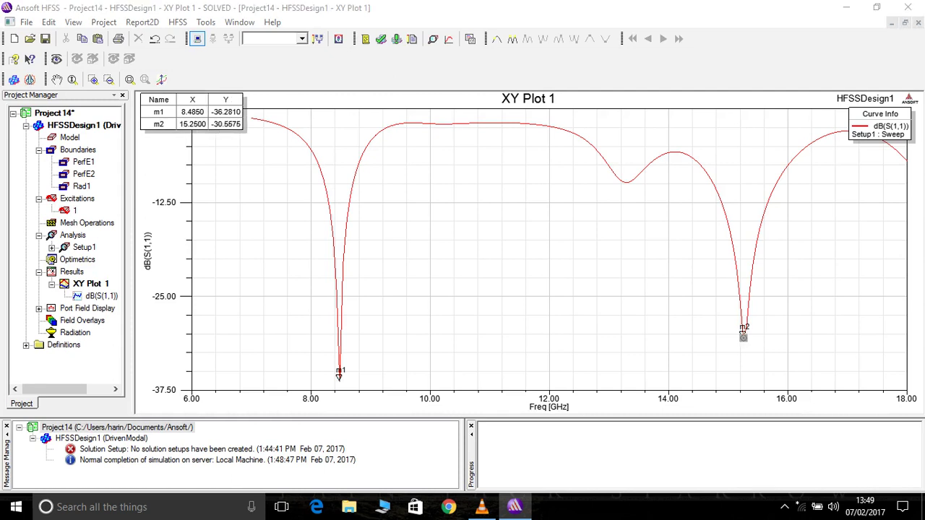
right_click(446, 243)
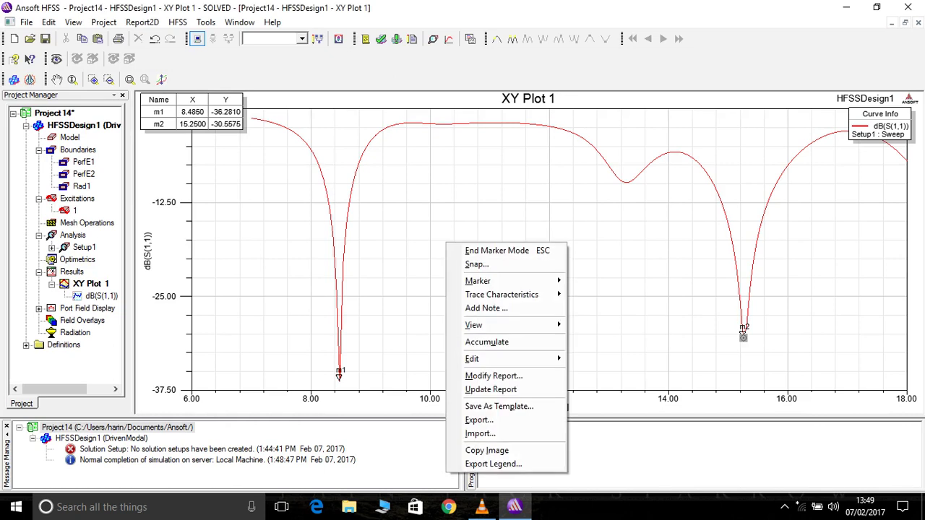
left_click(497, 251)
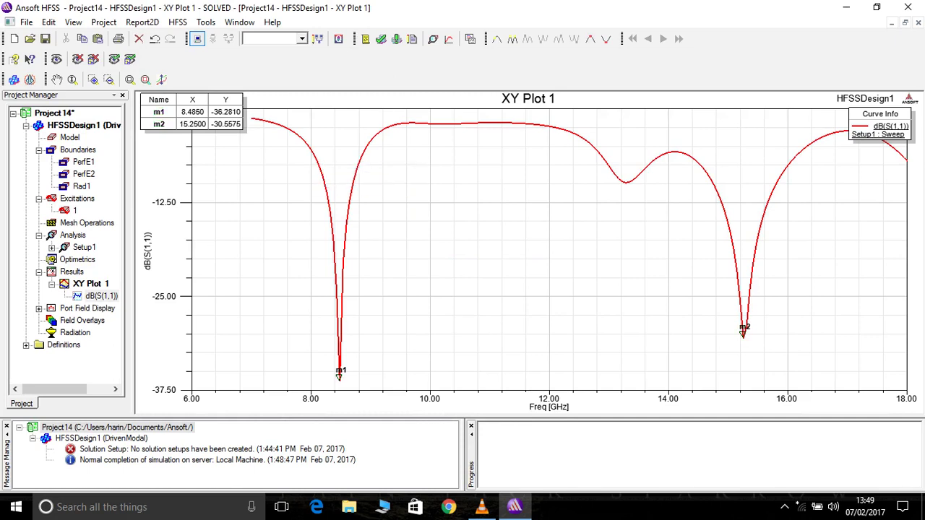
mouse_move(215, 108)
left_mouse_down()
mouse_move(321, 161)
mouse_move(336, 194)
mouse_move(293, 126)
mouse_move(224, 134)
left_mouse_up()
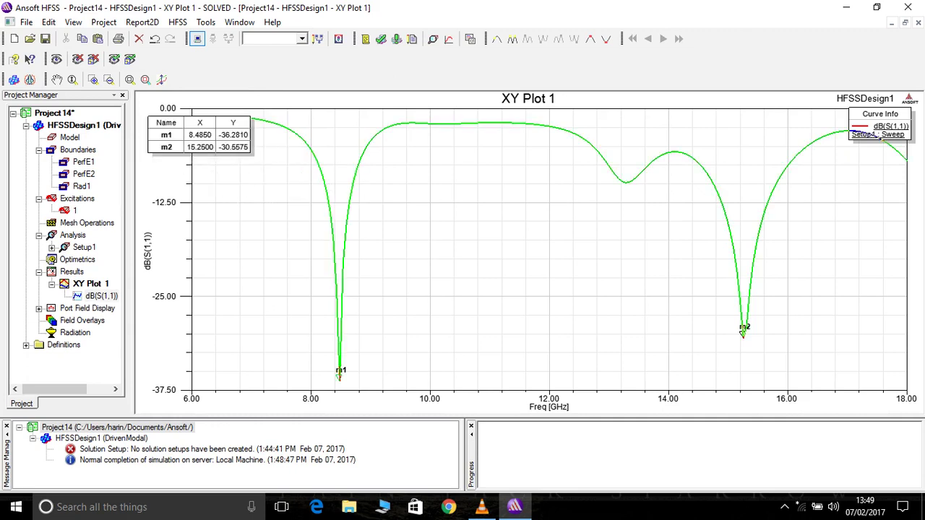
left_click(73, 272)
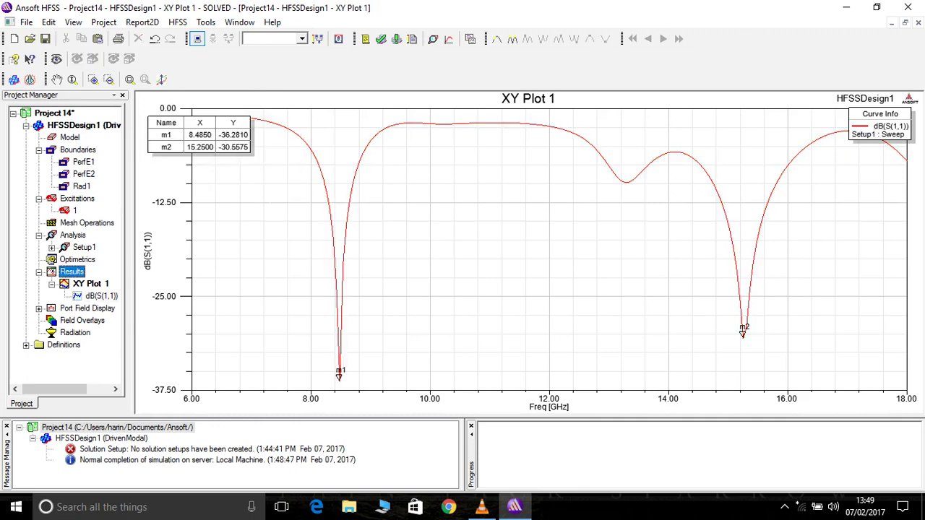
right_click(71, 271)
mouse_move(84, 264)
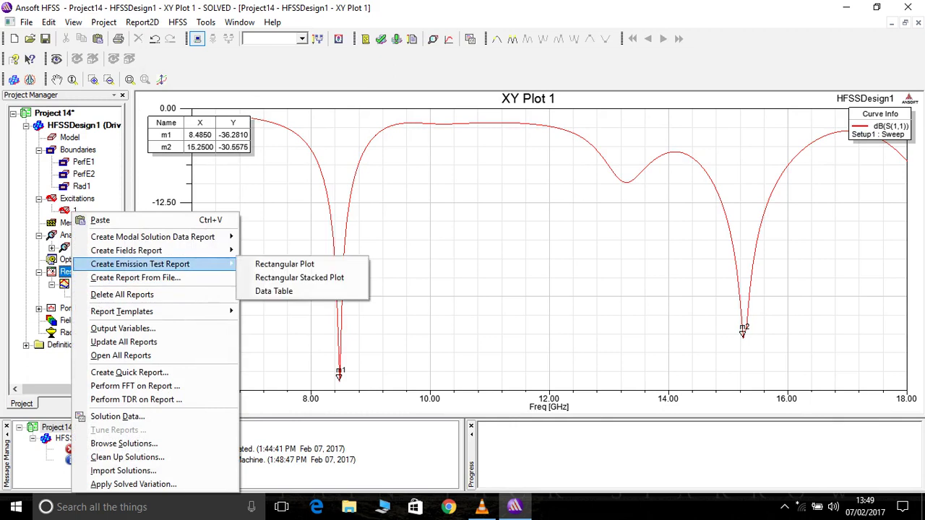
left_click(295, 224)
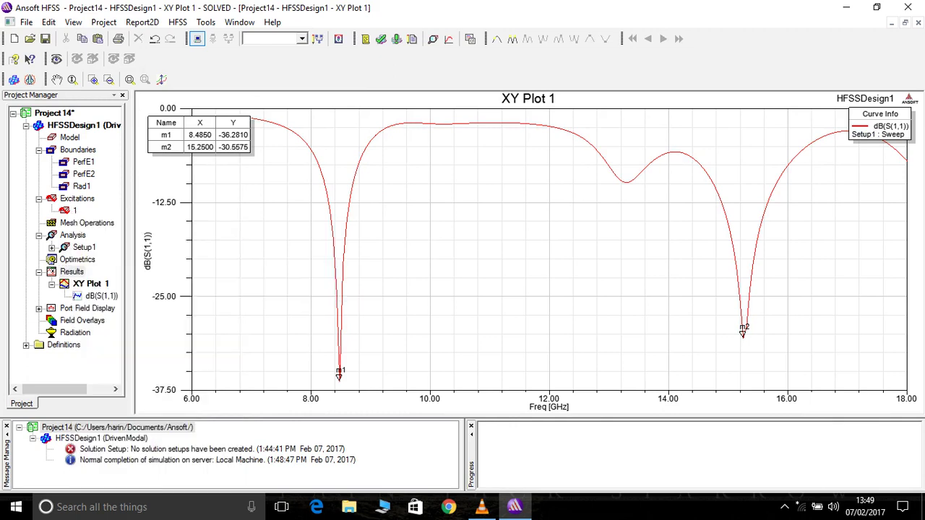
Step: Insert an infinite sphere far field setup with the Theta stop angle set to 360 deg
left_click(75, 333)
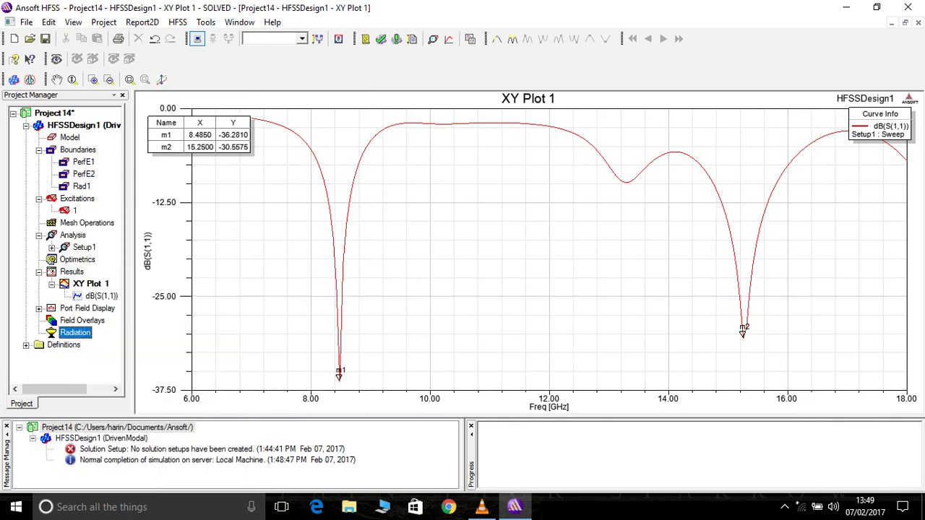
right_click(76, 334)
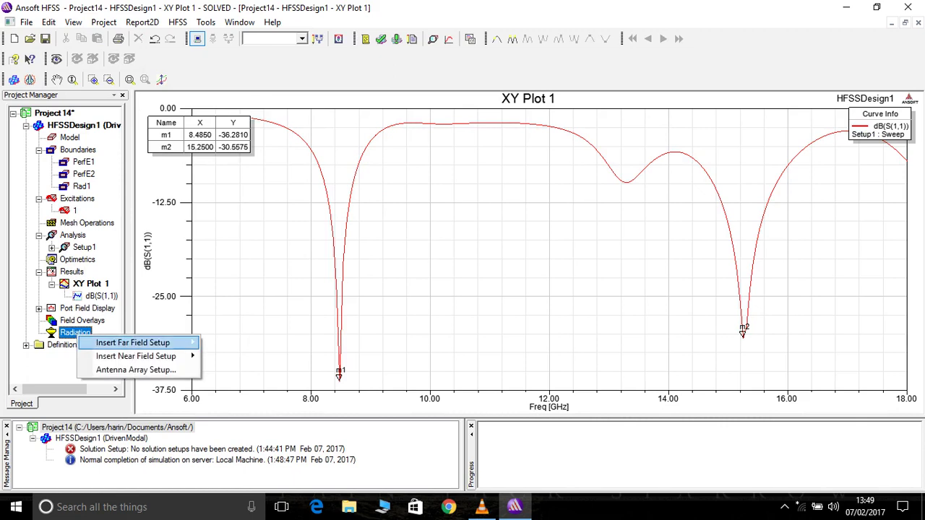
mouse_move(133, 343)
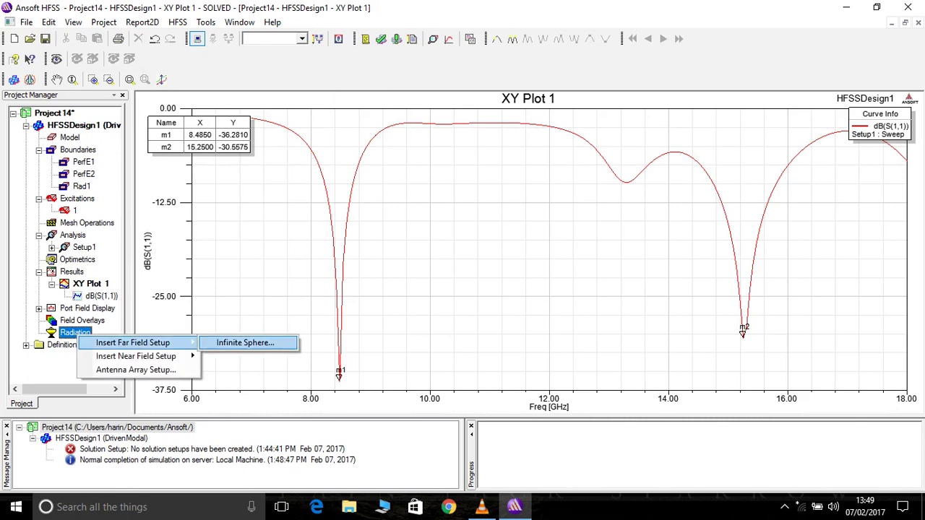
left_click(246, 343)
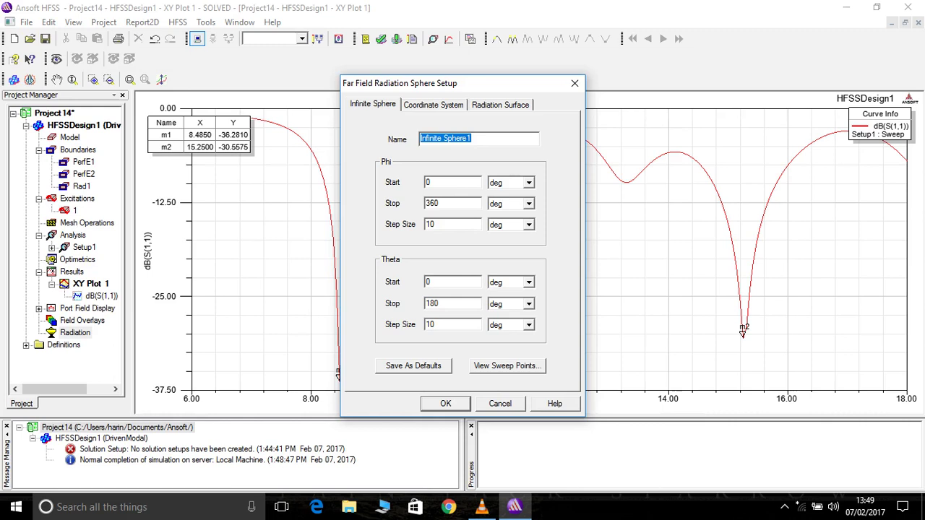
double_click(432, 303)
type("360")
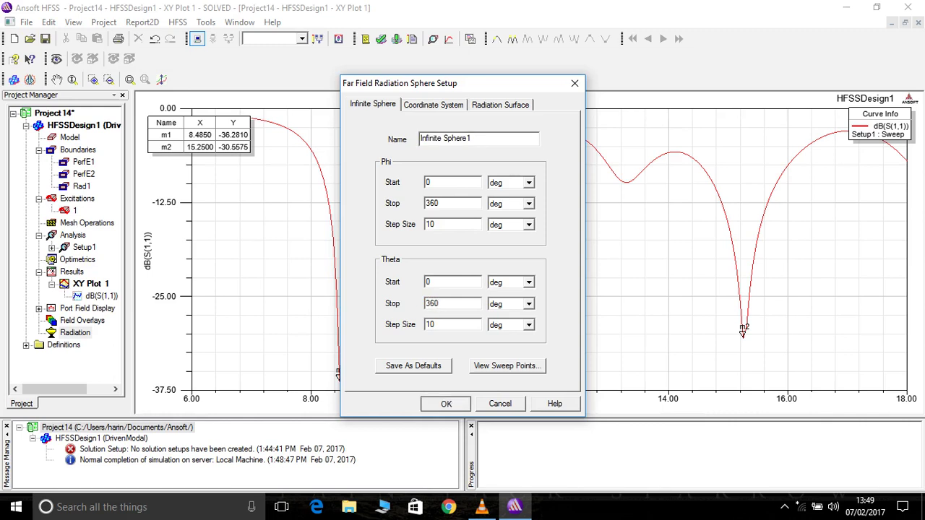
left_click(445, 403)
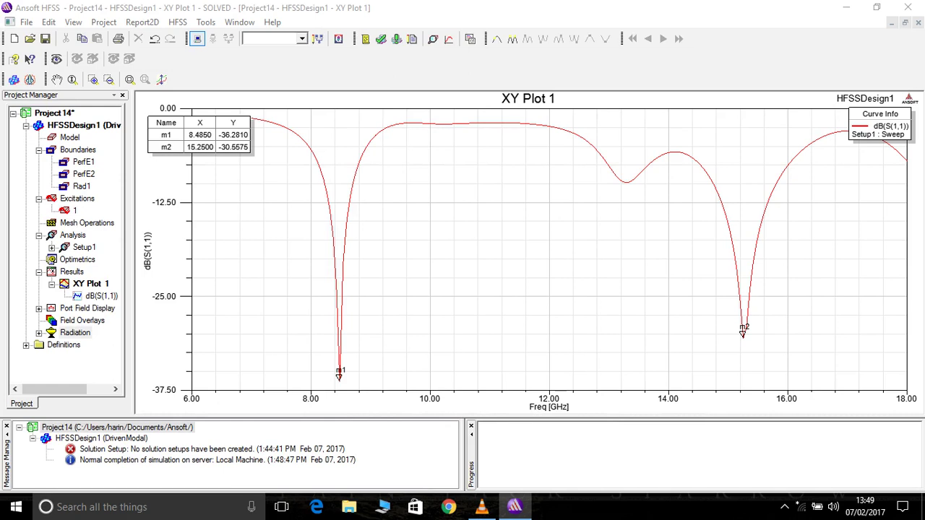
Step: Create a 3D polar far fields plot of GainTotal in dB using Infinite Sphere1
left_click(72, 272)
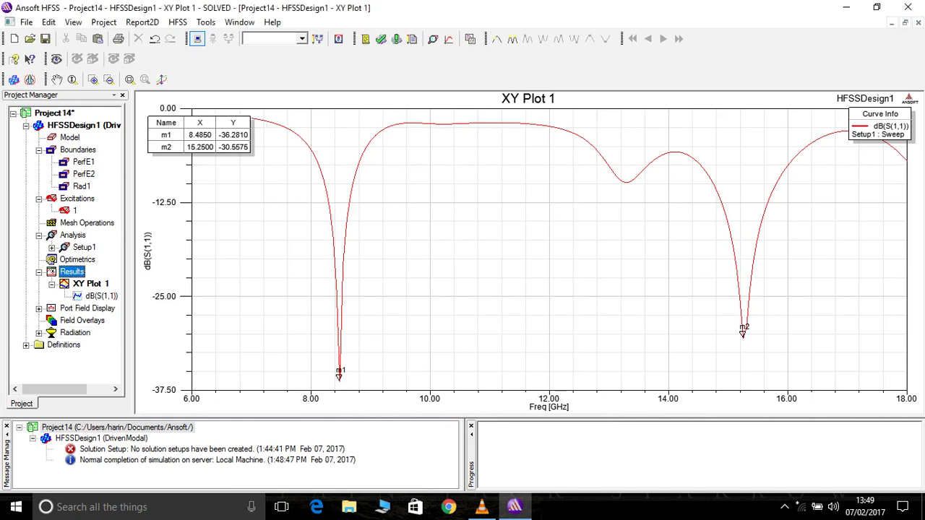
right_click(72, 271)
mouse_move(144, 250)
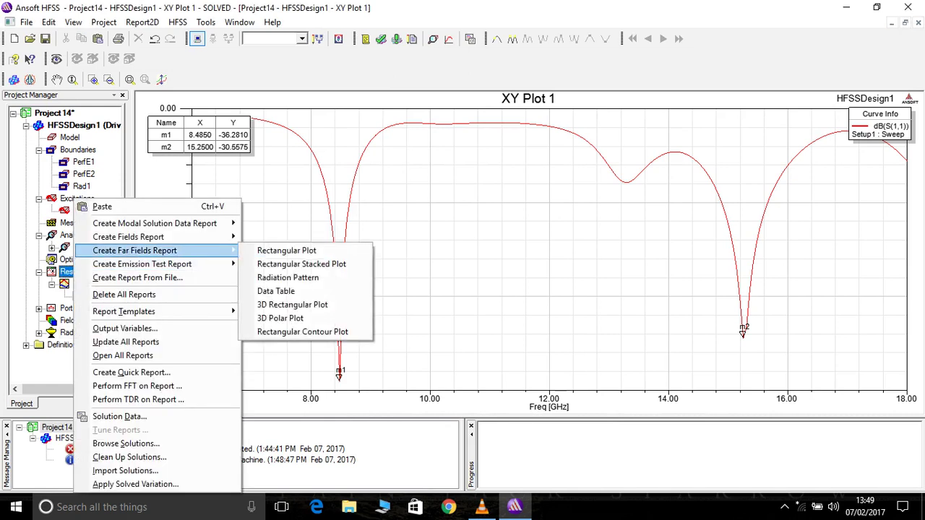
left_click(281, 318)
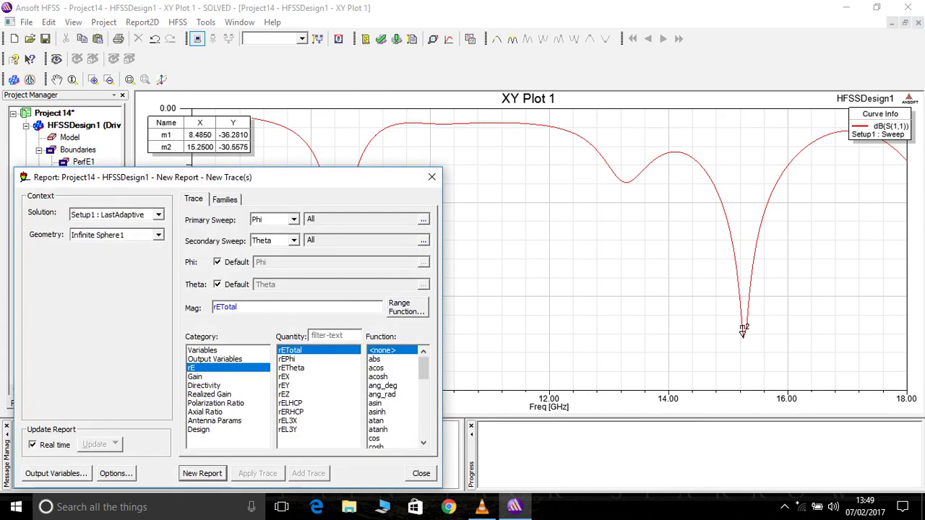
left_click(196, 377)
left_click(382, 395)
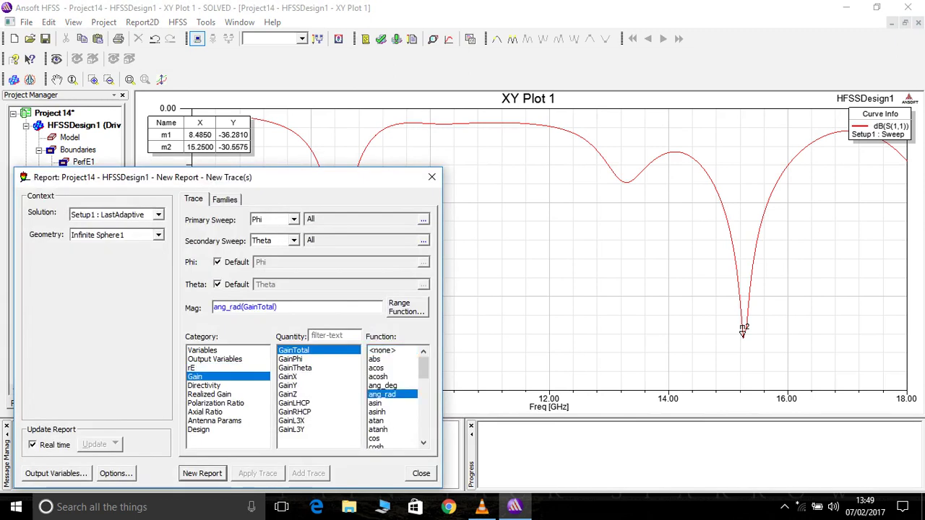
scroll(386, 405, "down", 1)
left_click(374, 440)
left_click(201, 473)
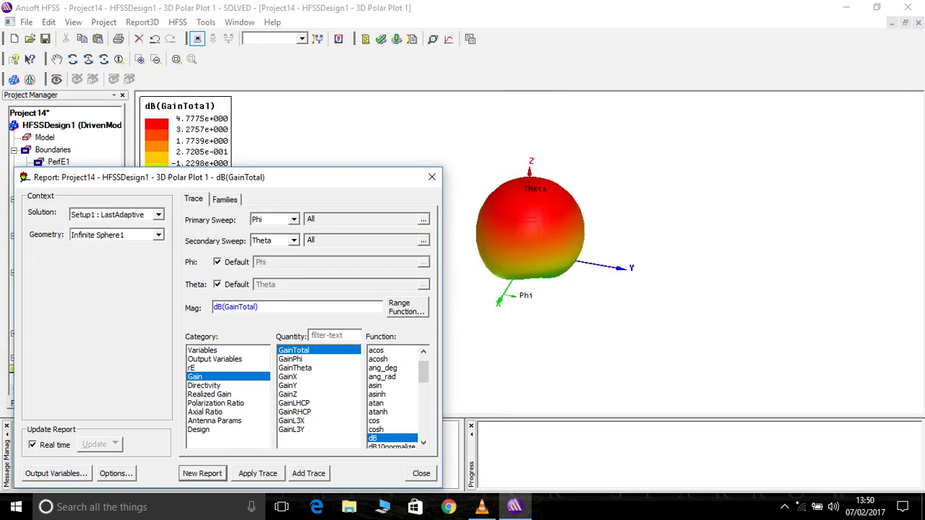
left_click(431, 177)
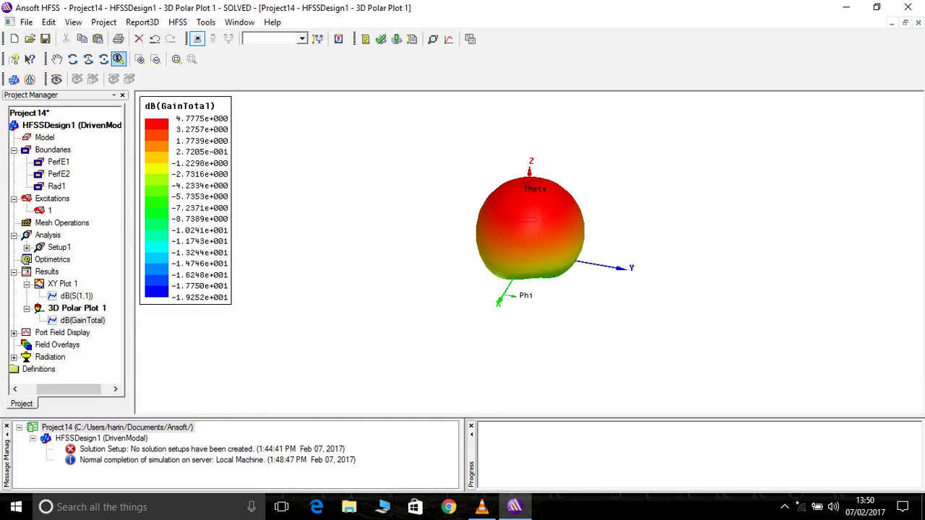
Step: Copy the 3D polar gain plot as an image
mouse_move(531, 231)
left_mouse_down()
mouse_move(499, 232)
mouse_move(518, 231)
left_mouse_up()
right_click(338, 141)
mouse_move(383, 148)
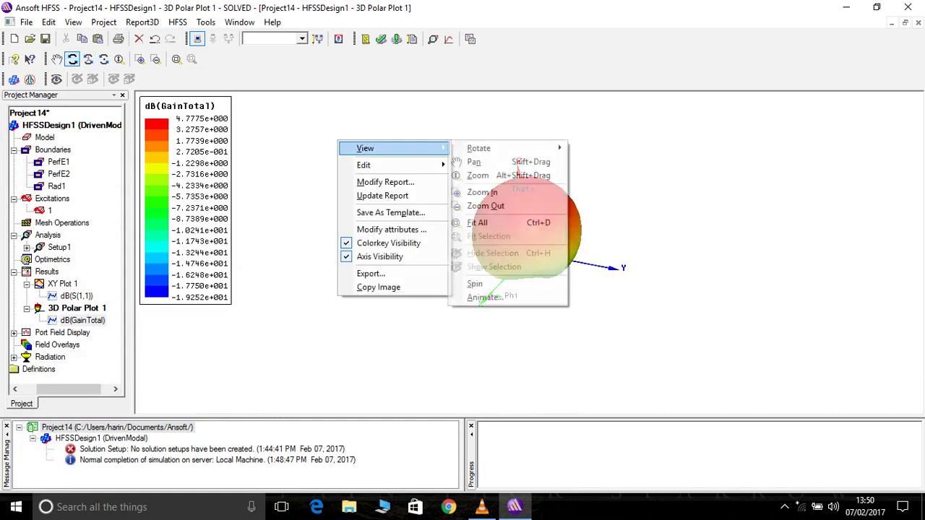
left_click(378, 286)
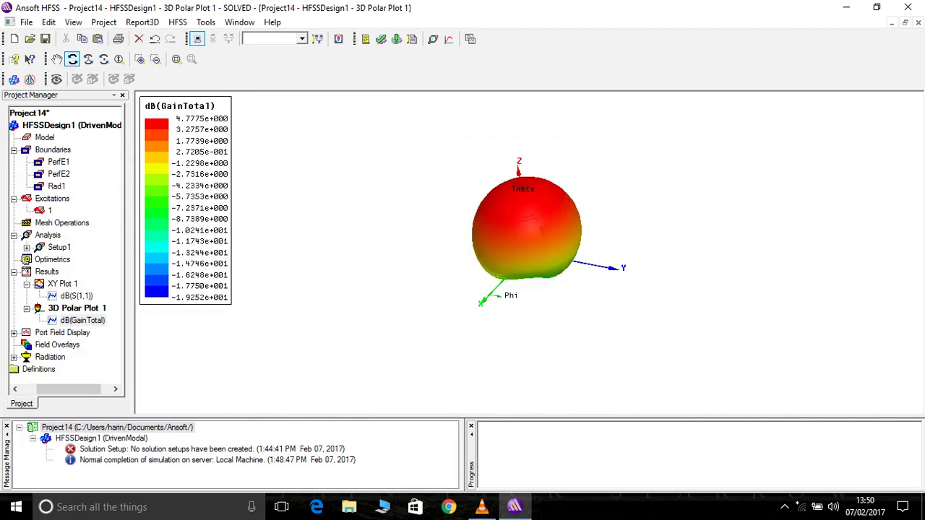
Step: Create a 3D polar far fields plot of DirTotal in dB using Infinite Sphere1
left_click(47, 271)
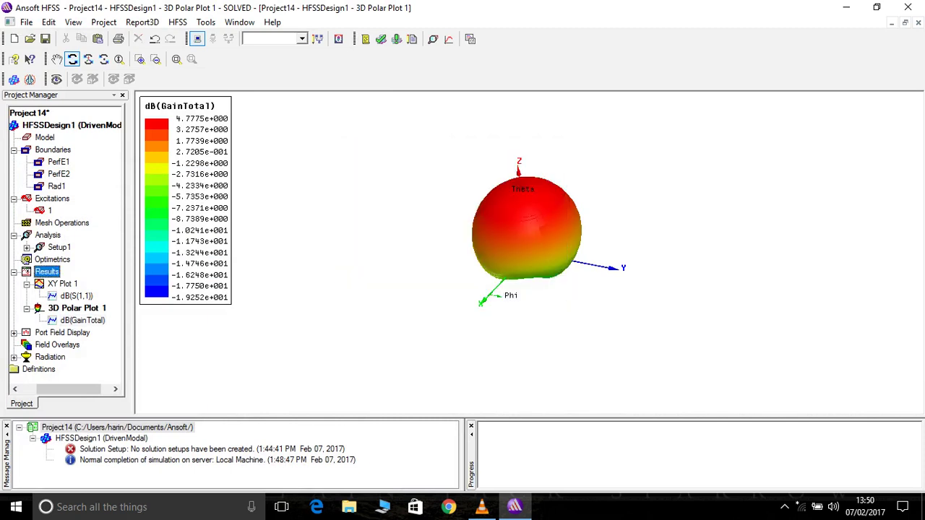
right_click(47, 271)
mouse_move(109, 250)
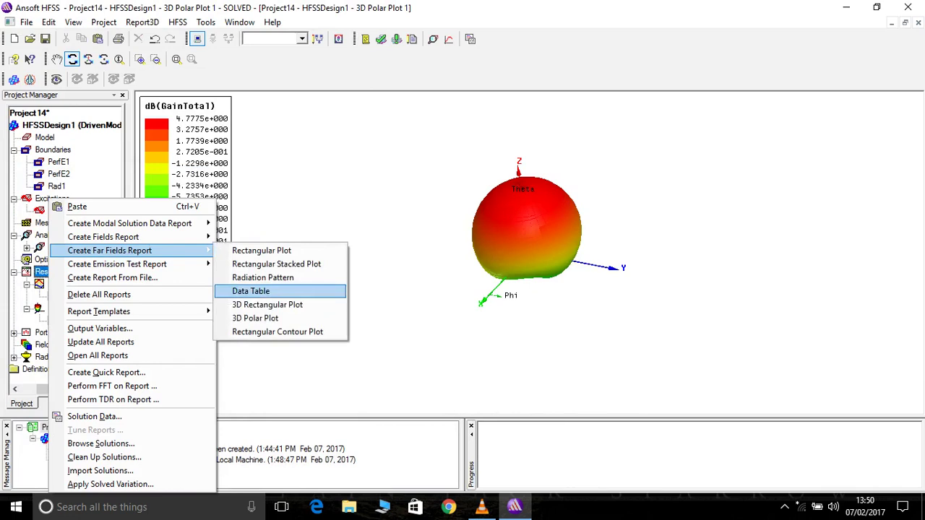
left_click(255, 318)
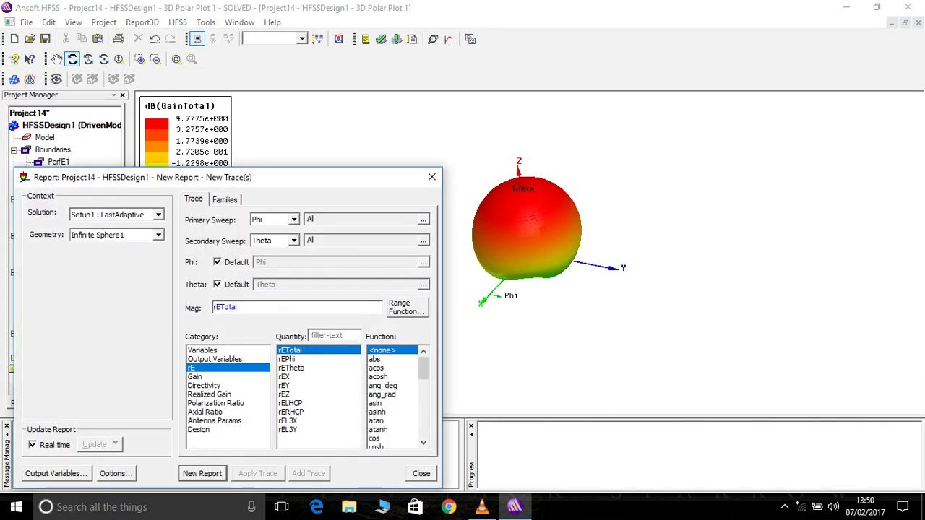
left_click(205, 386)
left_click(383, 395)
key("d")
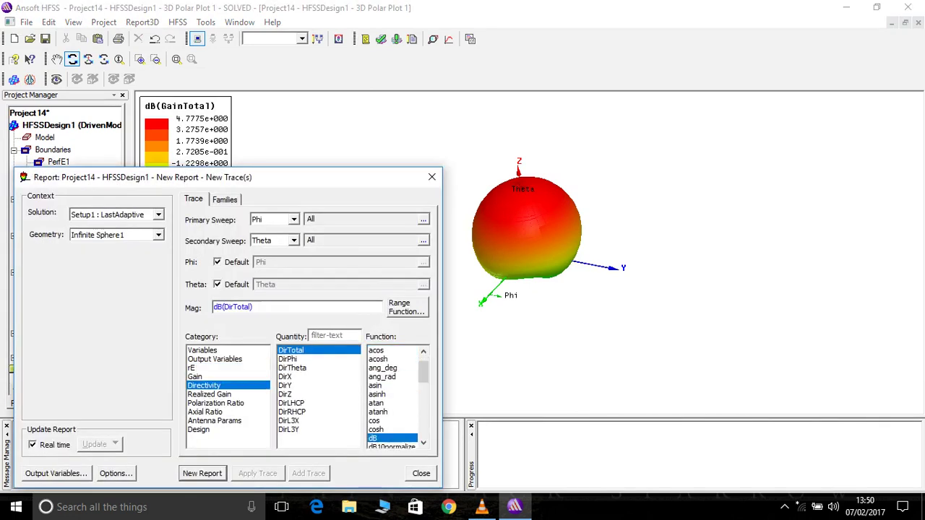
left_click(202, 473)
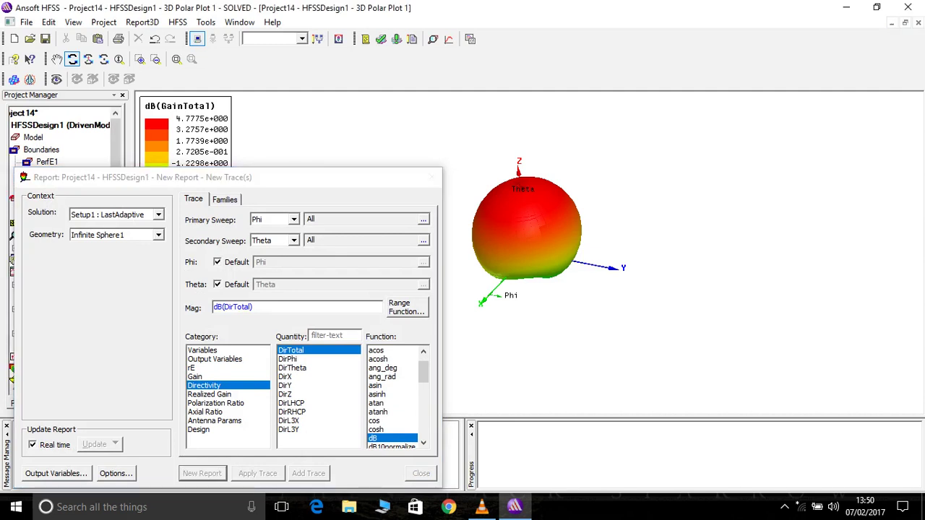
left_click(431, 177)
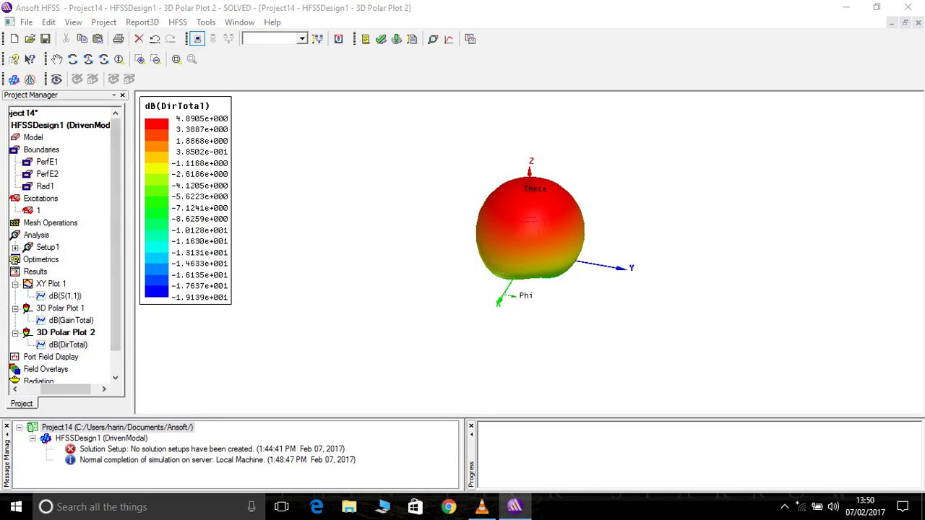
Step: Compare the 3D polar gain plot with the 3D polar directivity plot
double_click(71, 320)
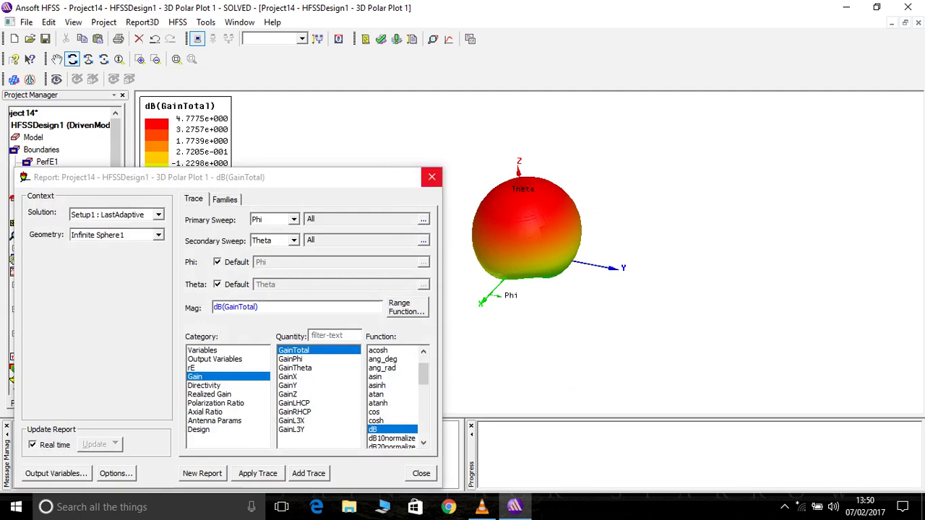
left_click(432, 177)
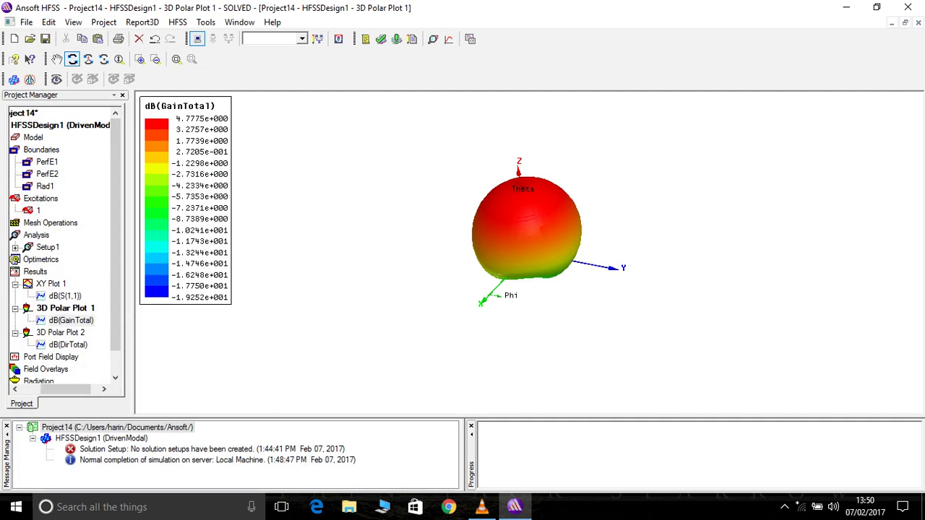
double_click(68, 345)
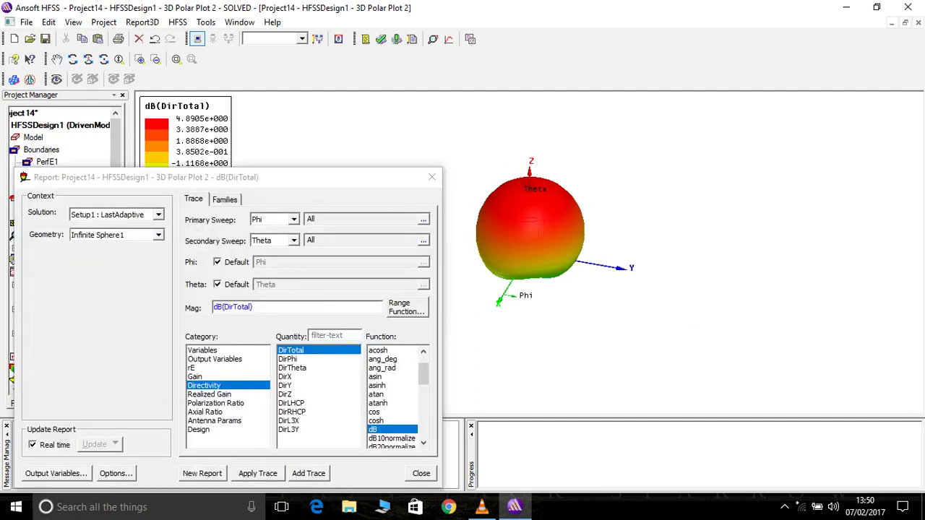
left_click(431, 177)
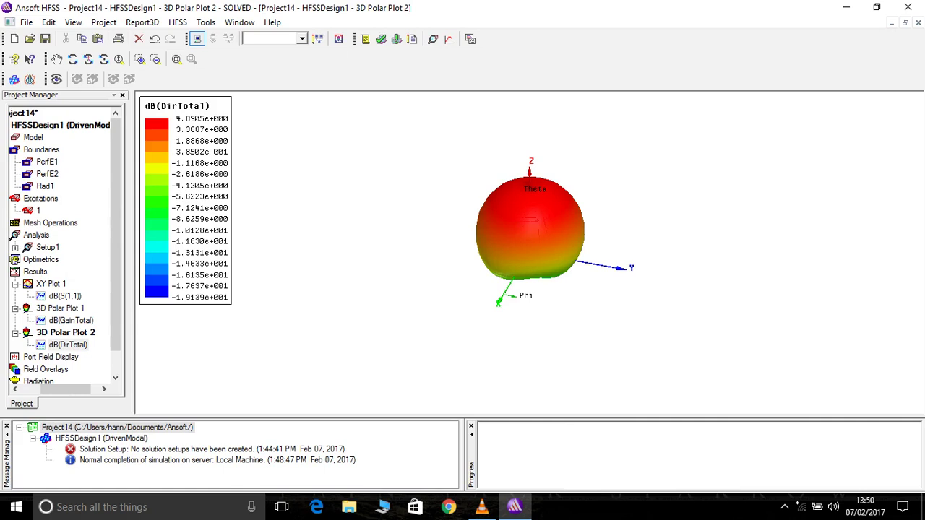
Step: Create a far fields radiation pattern of GainTotal in dB over Theta, restricted to Phi 0deg
left_click(36, 272)
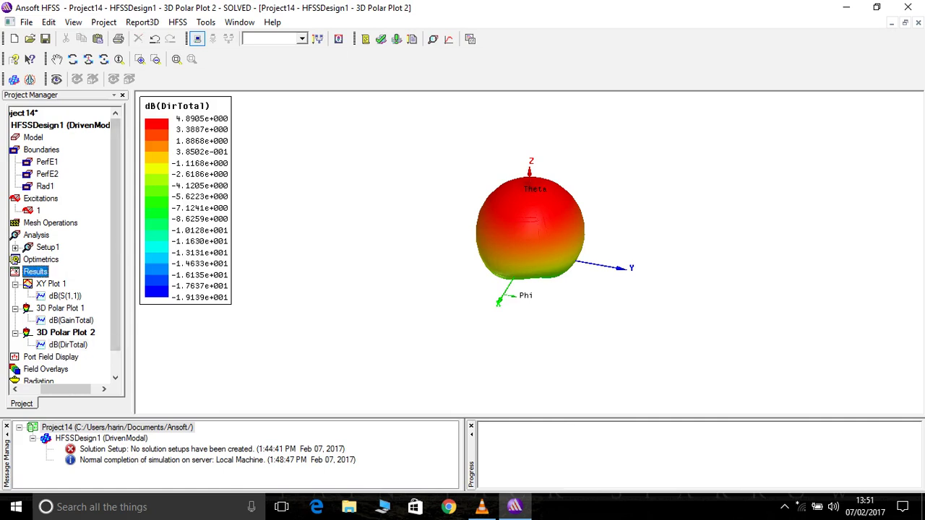
right_click(45, 272)
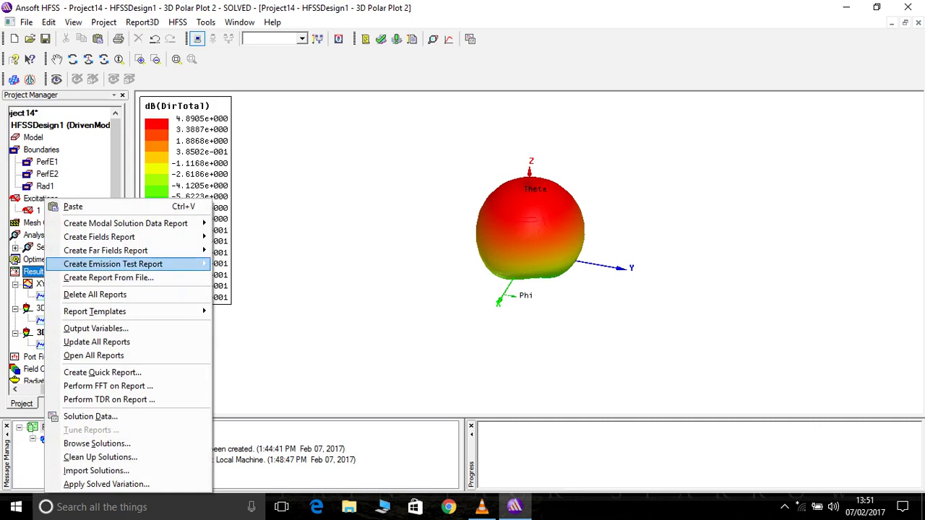
mouse_move(115, 250)
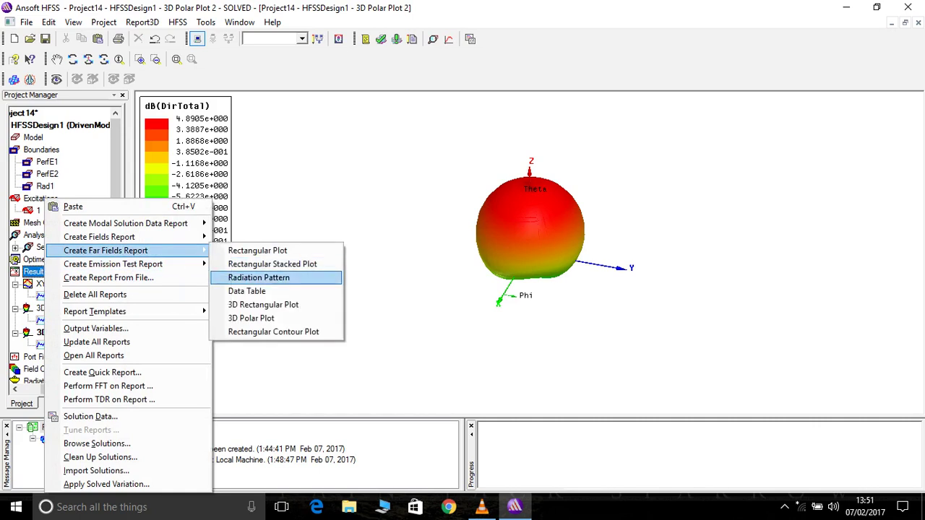
left_click(259, 278)
left_click(195, 333)
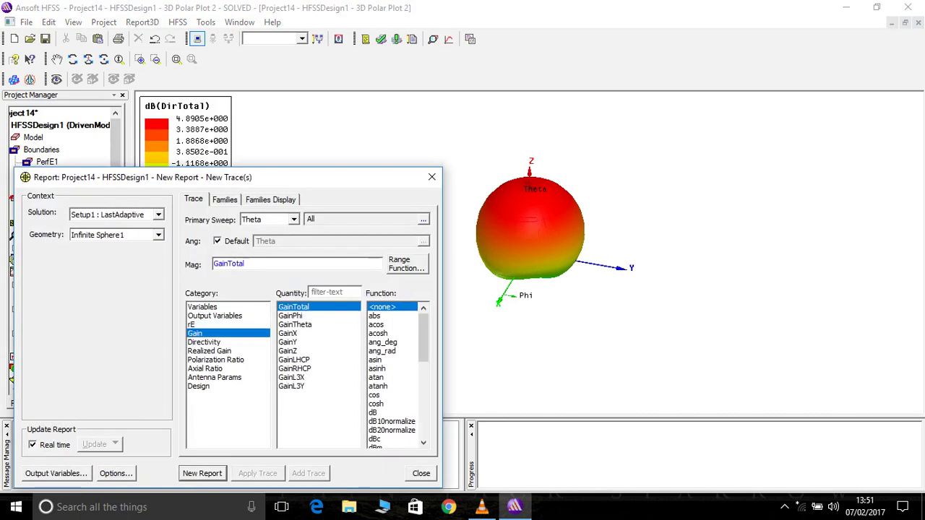
left_click(374, 413)
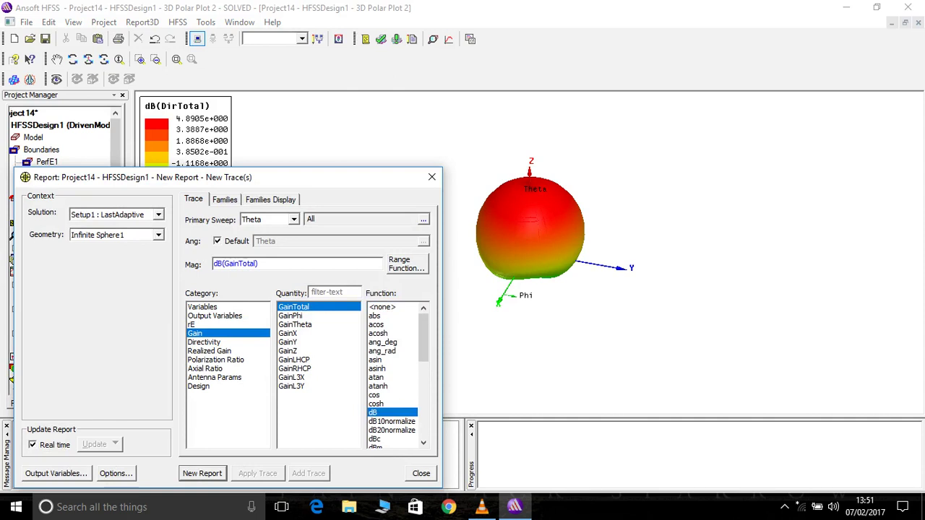
left_click(224, 200)
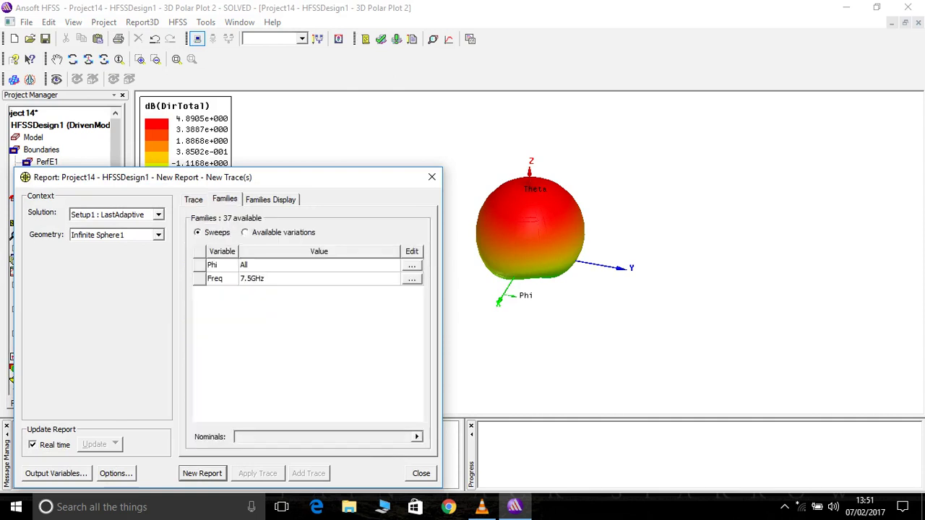
left_click(412, 265)
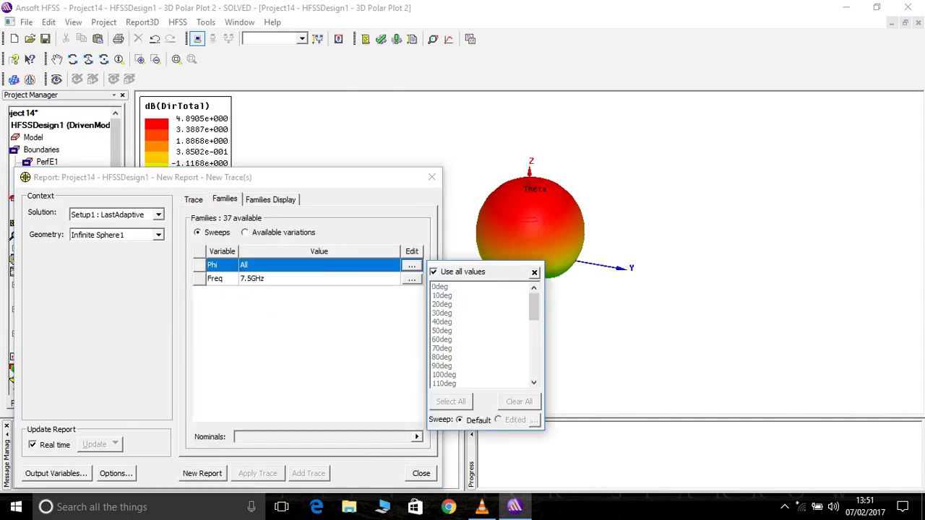
left_click(434, 273)
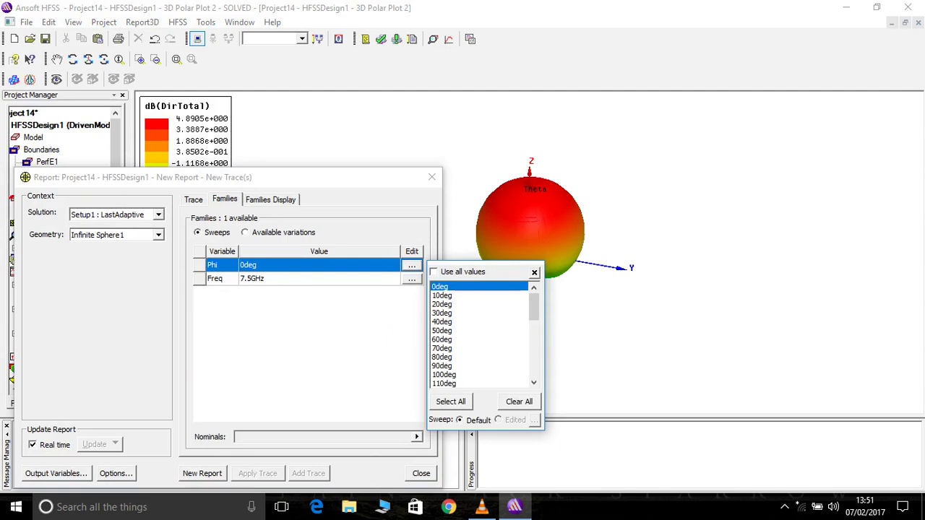
left_click(202, 474)
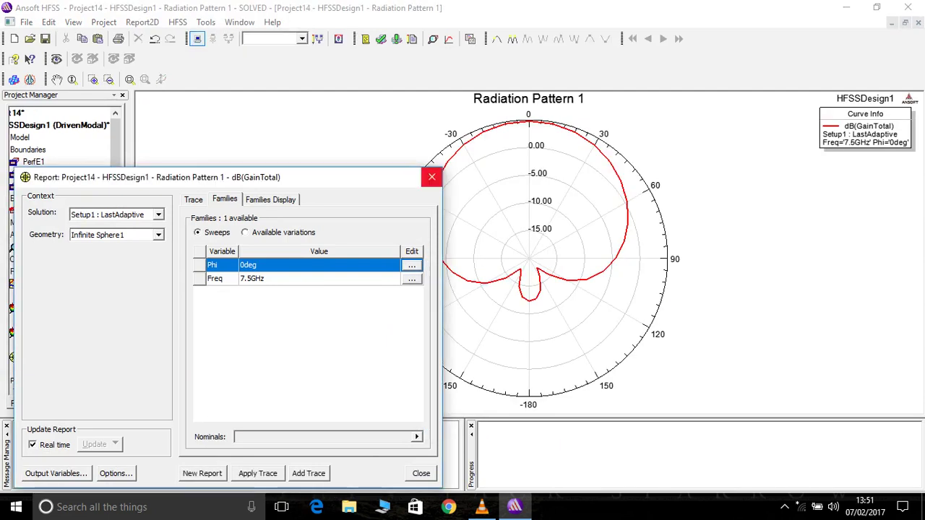
left_click(431, 177)
Step: Add a marker at the peak of the radiation pattern curve, at the 0 degree direction
right_click(543, 144)
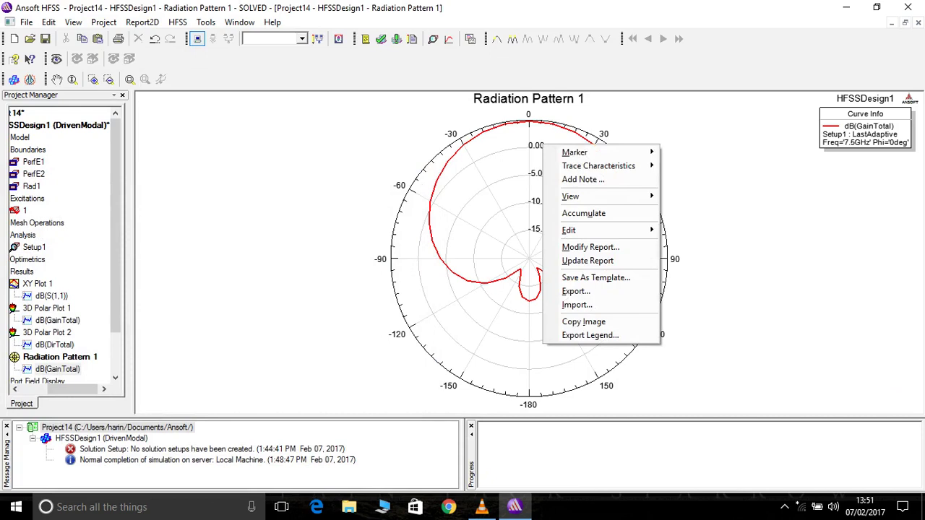
mouse_move(578, 152)
left_click(697, 153)
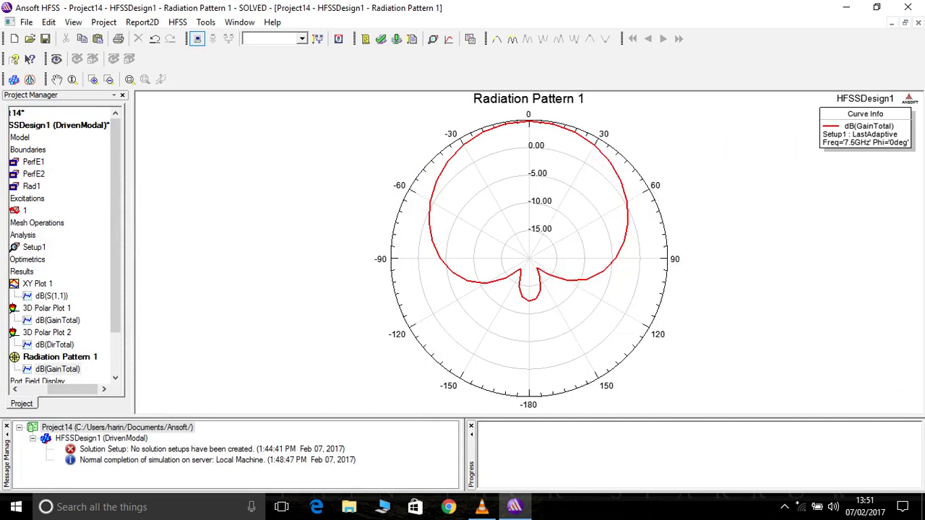
left_click(529, 123)
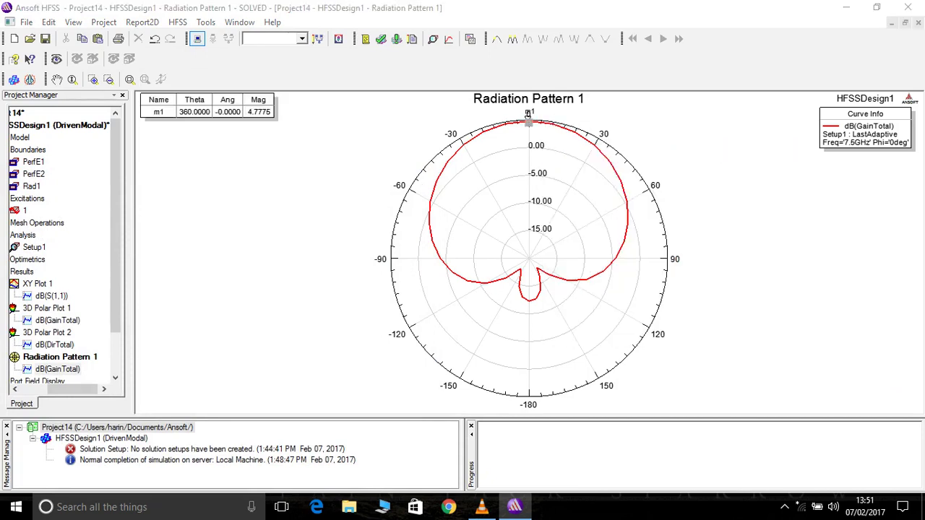
right_click(423, 183)
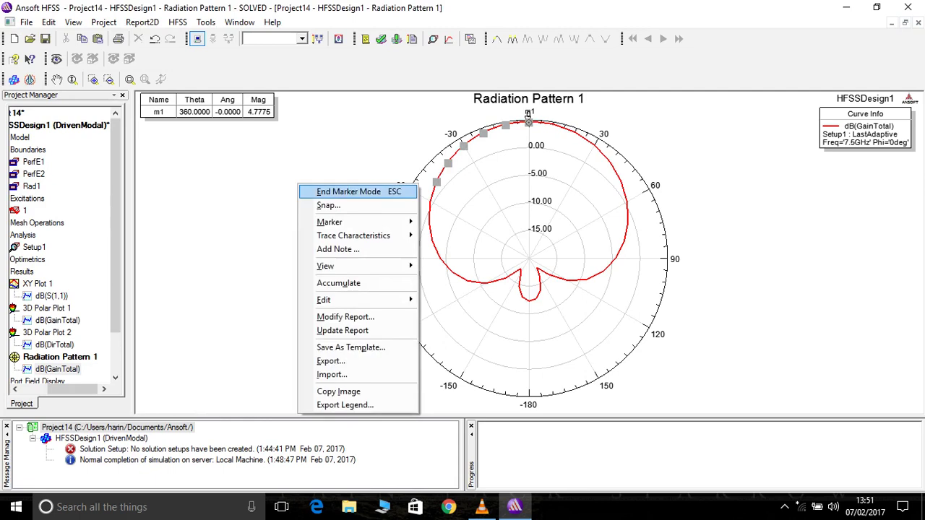
left_click(348, 191)
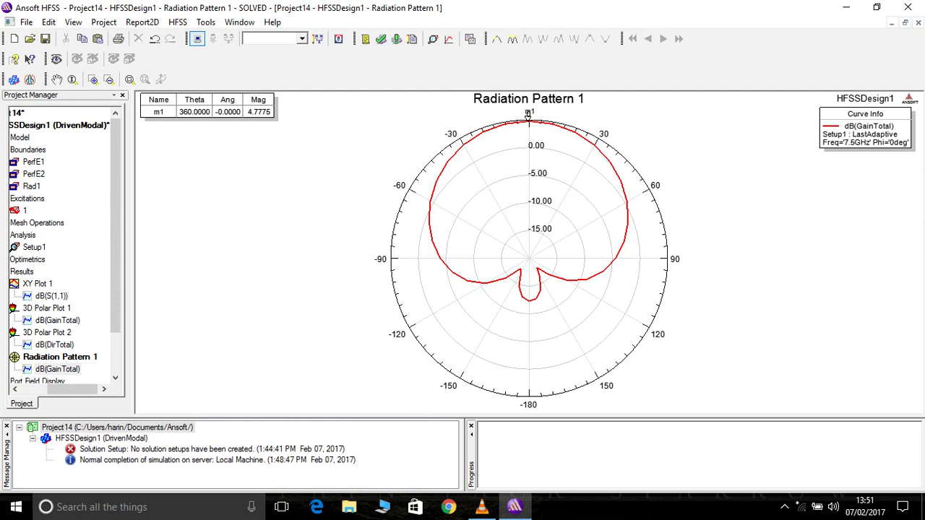
Step: Compare the 3D polar gain plot's maximum with the marked peak of the 2D radiation pattern
double_click(57, 320)
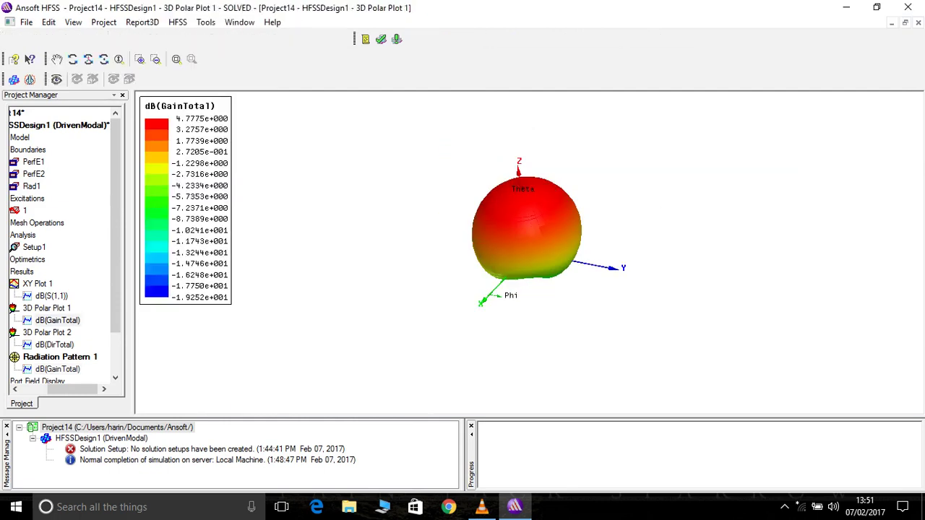
left_click(431, 177)
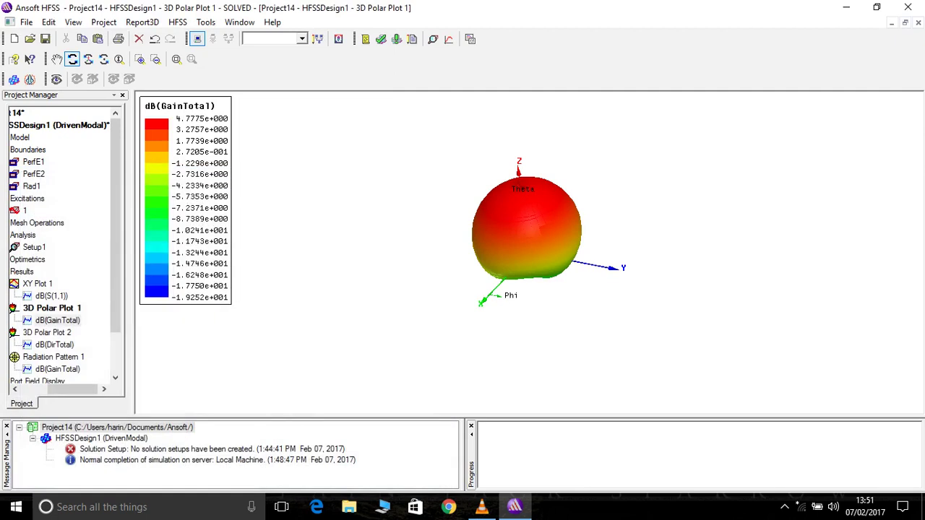
double_click(58, 369)
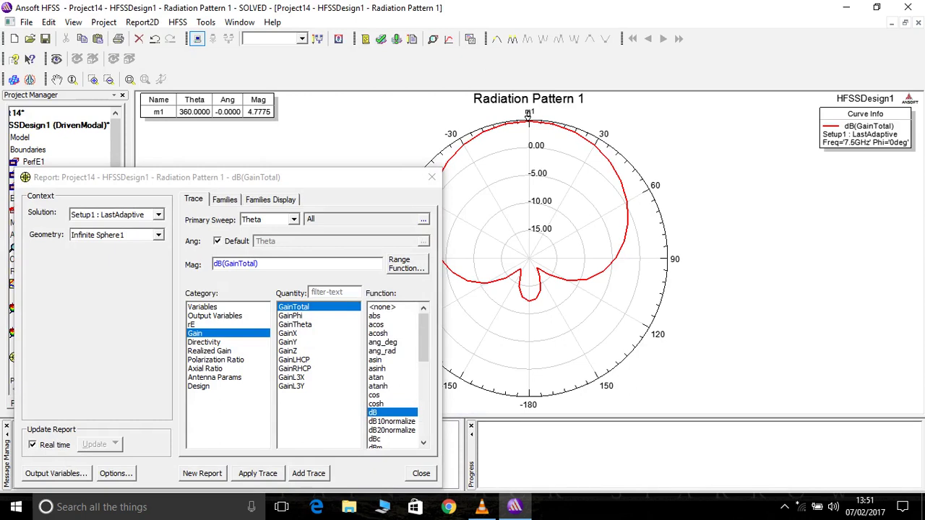
left_click(431, 178)
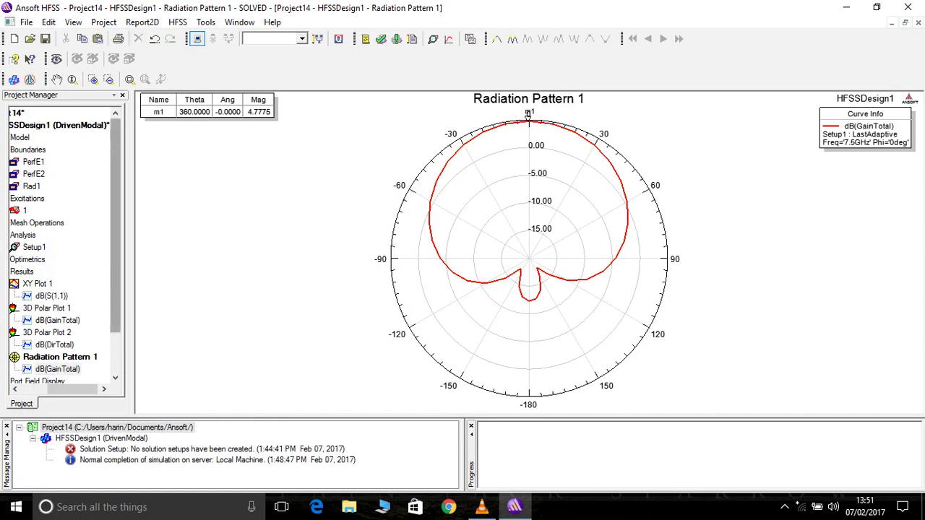
Step: Create a modal solution data rectangular plot of VSWR(1) against frequency using Setup1 : Sweep
left_click_drag(116, 226, 115, 237)
left_click(22, 260)
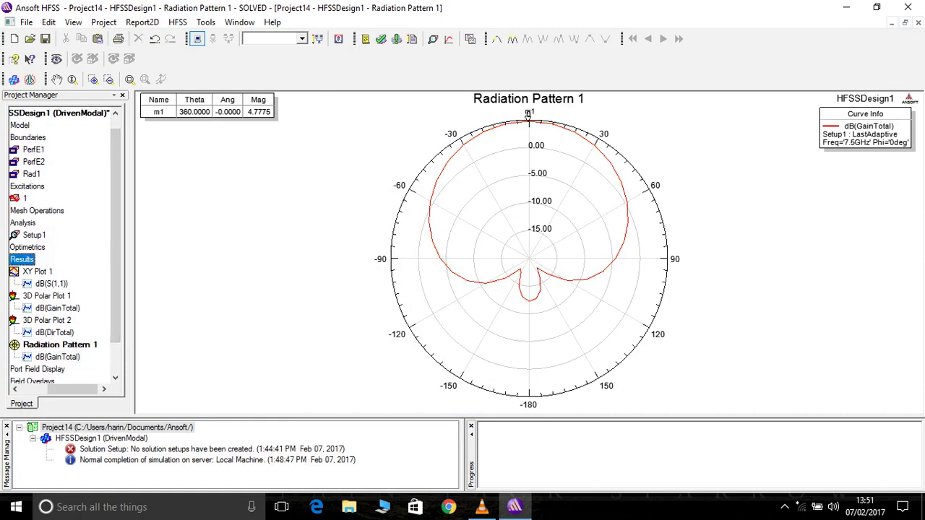
right_click(21, 258)
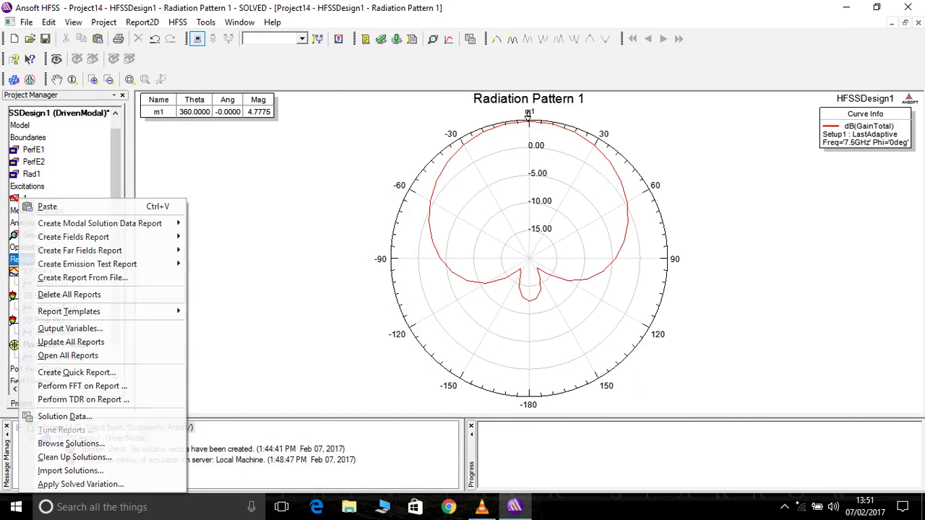
mouse_move(101, 224)
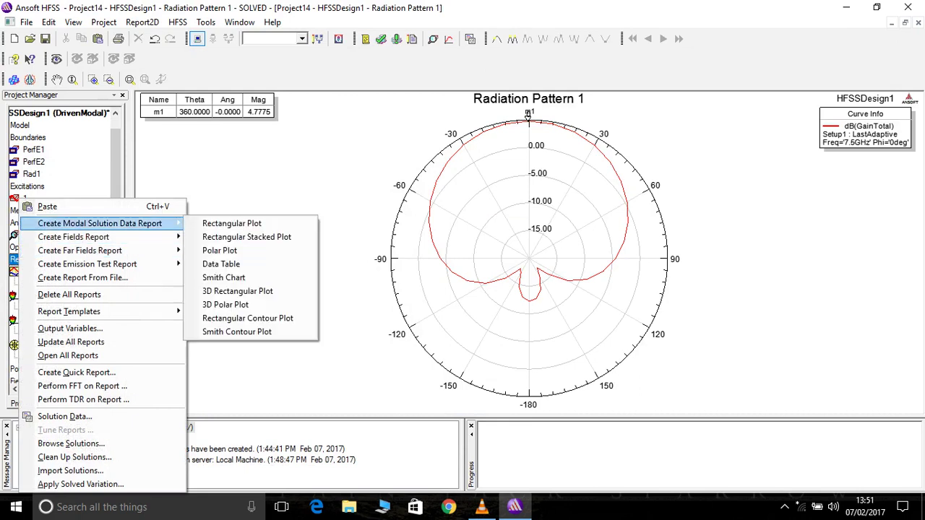
left_click(231, 223)
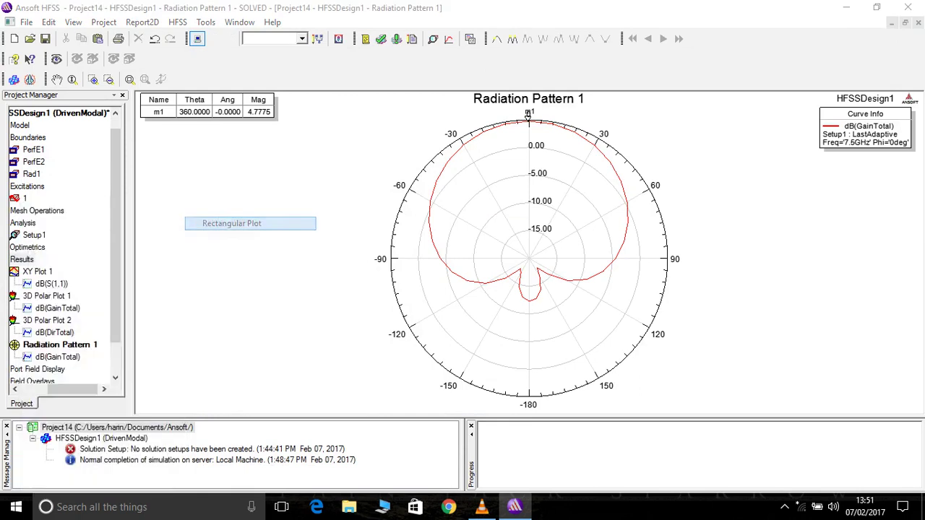
left_click(198, 351)
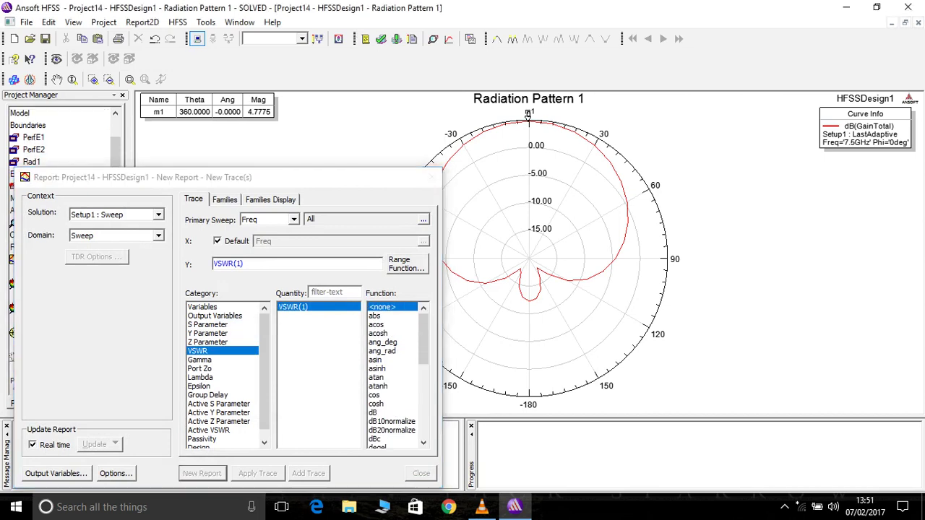
left_click(432, 177)
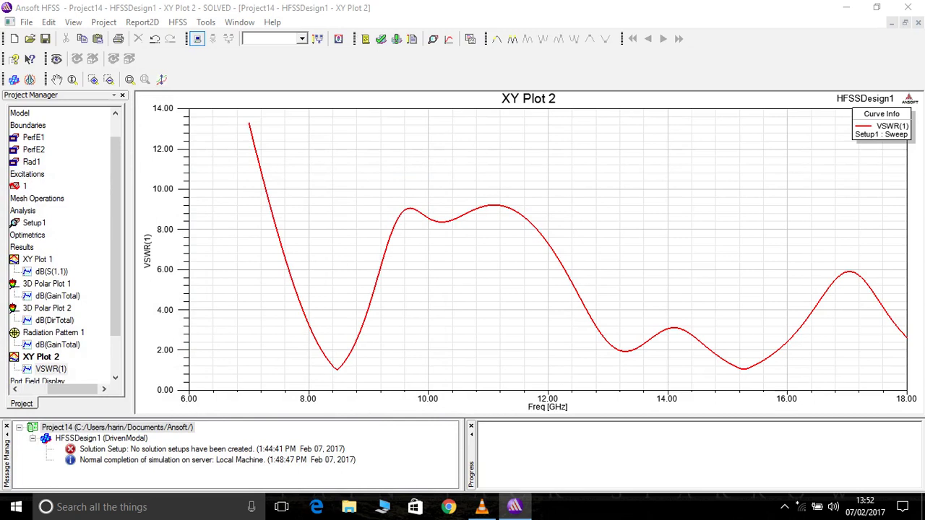
Step: Rescale the VSWR(1) axis of the plot to a maximum of 3 with a spacing of 0.1 and 5 minor tick divisions
double_click(165, 229)
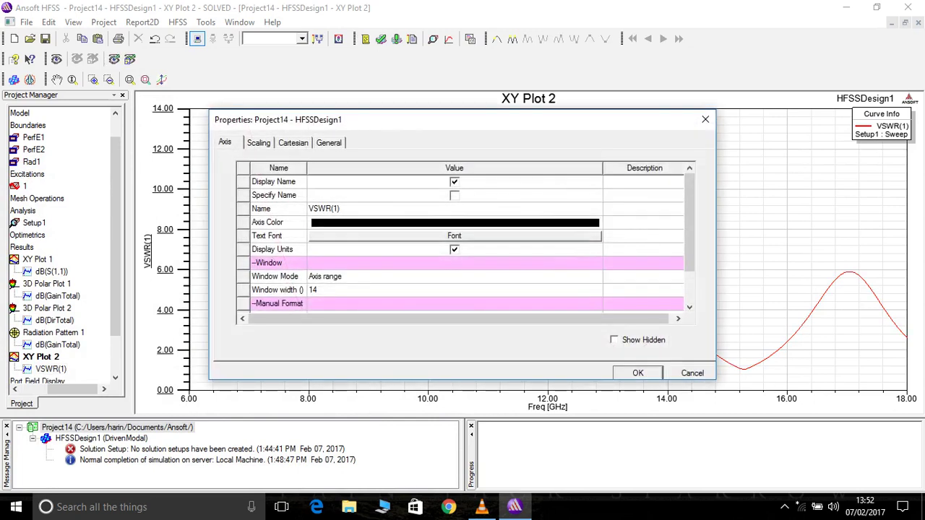
left_click(259, 143)
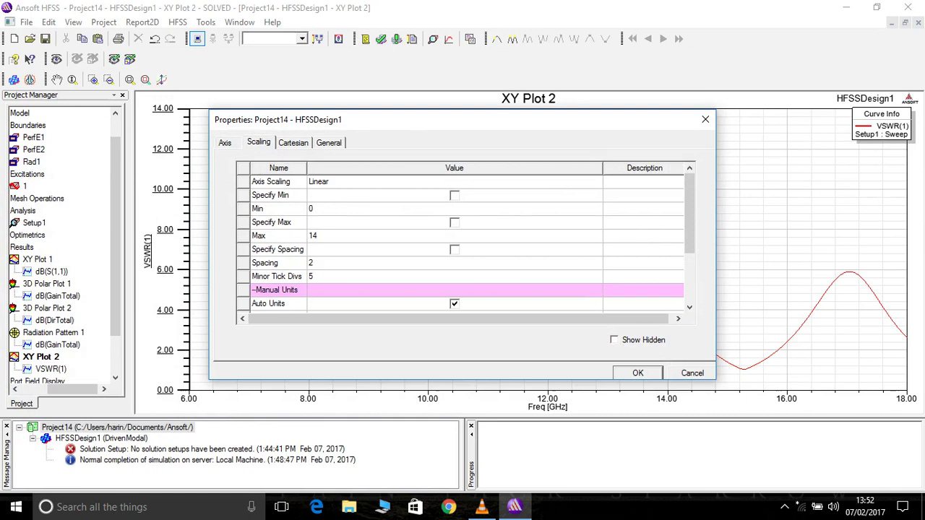
left_click(313, 236)
type("3")
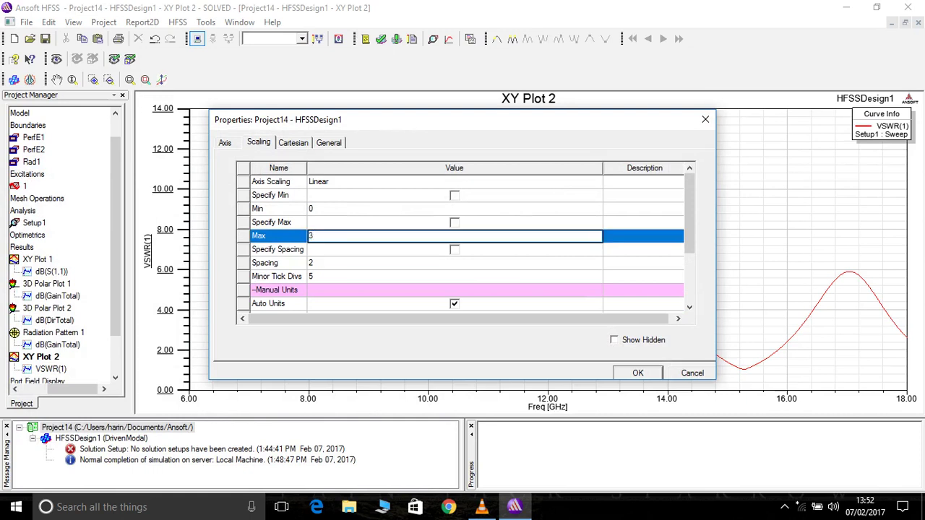
key("Return")
type("0")
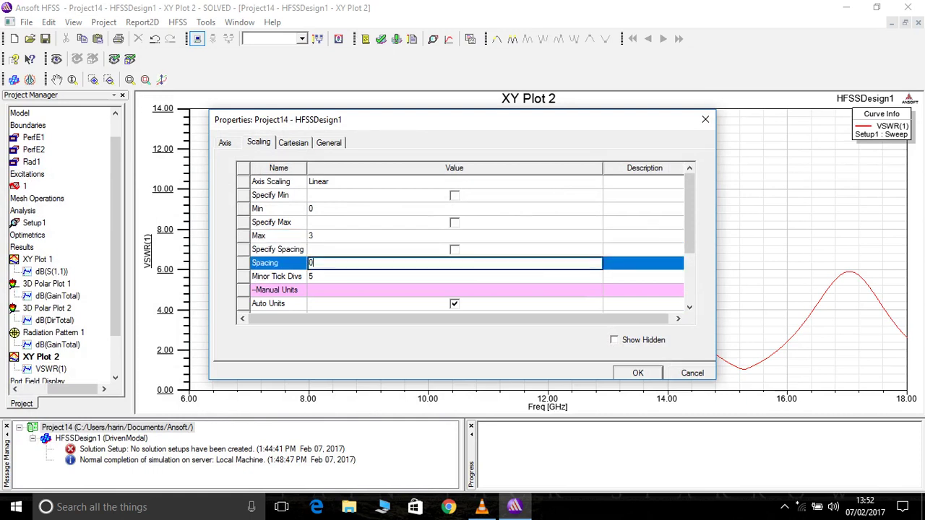
key("Tab")
key("BackSpace")
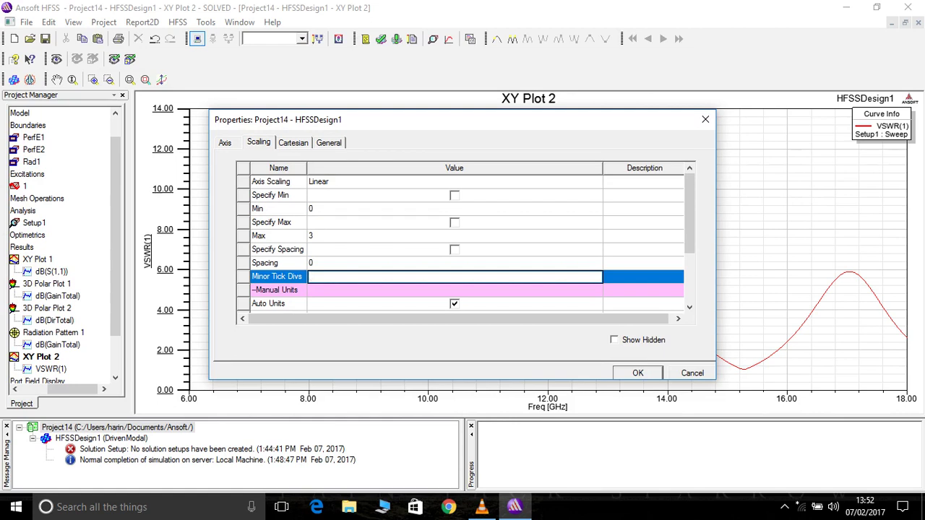
type("5")
left_click(455, 263)
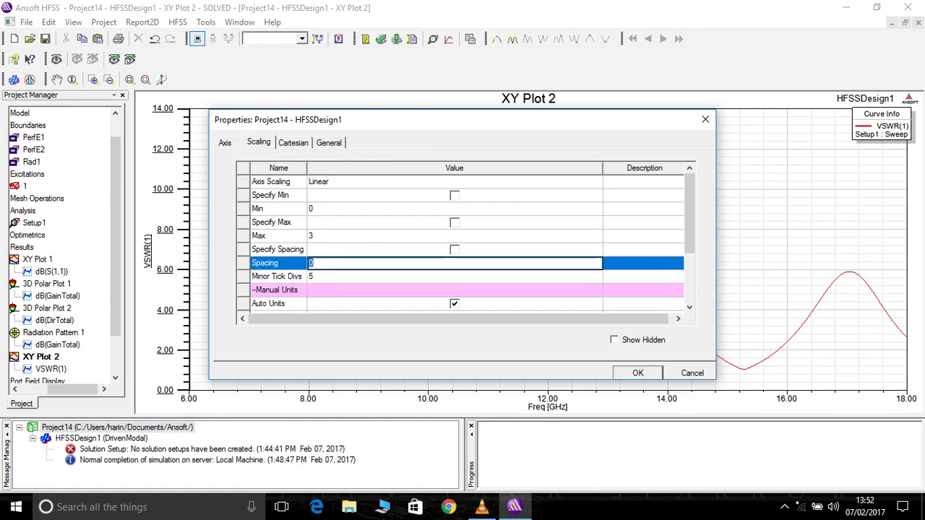
type("0.1")
key("Return")
key("Return")
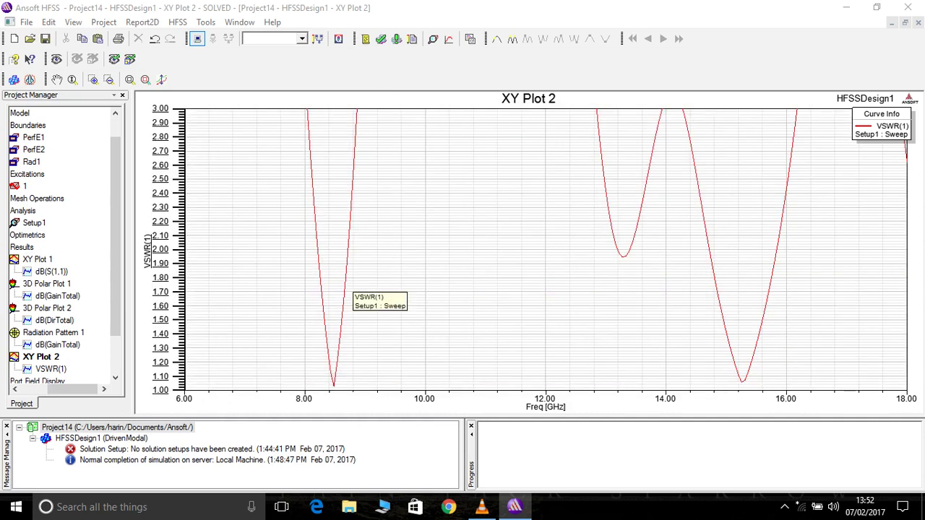
Step: Add a marker at the lowest point of the VSWR curve's first dip, at about 8.485 GHz, and end marker mode
right_click(429, 232)
mouse_move(461, 240)
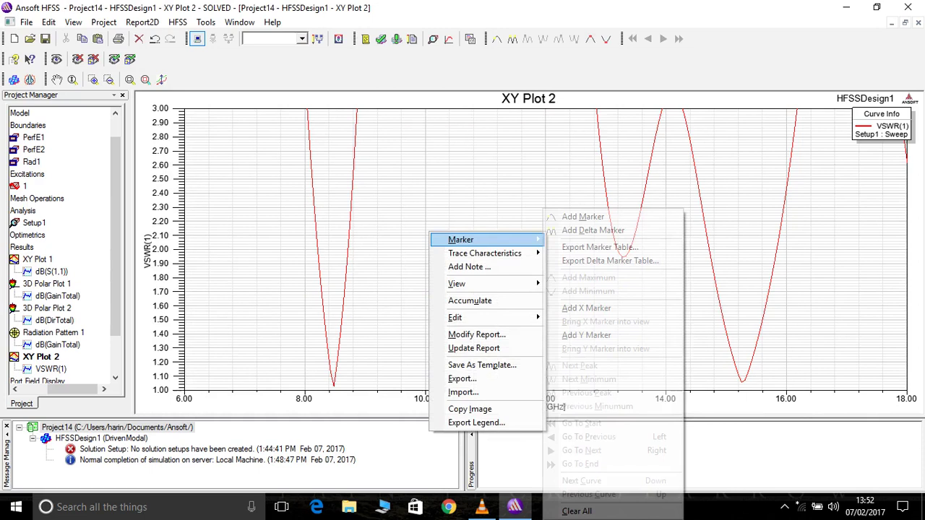
left_click(578, 213)
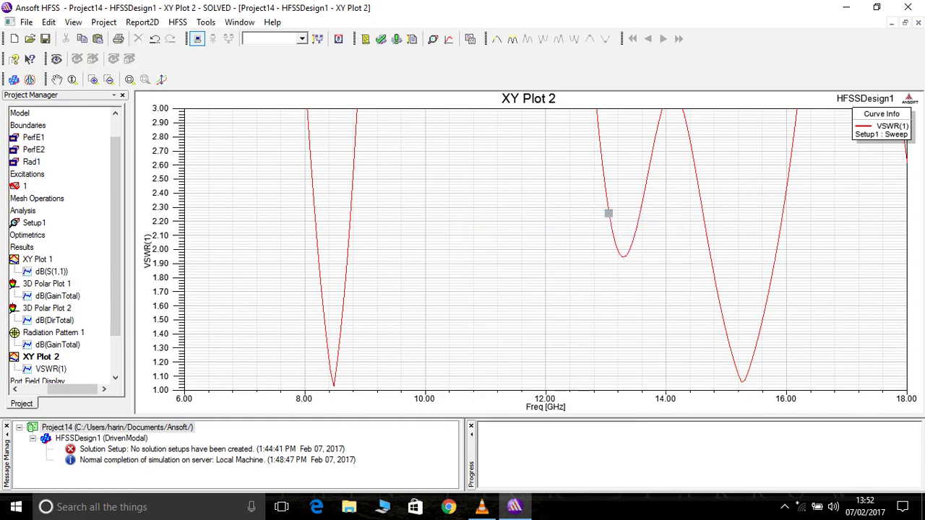
left_click(334, 384)
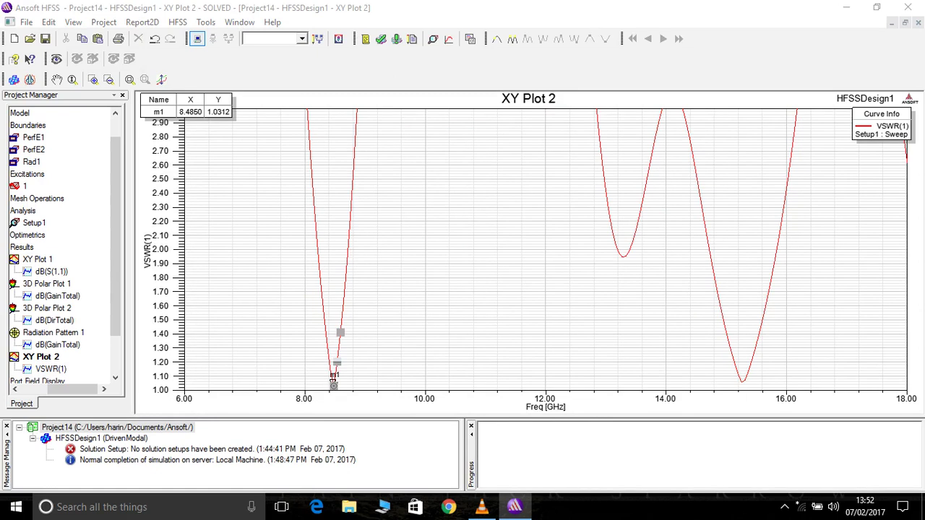
right_click(398, 261)
left_click(441, 269)
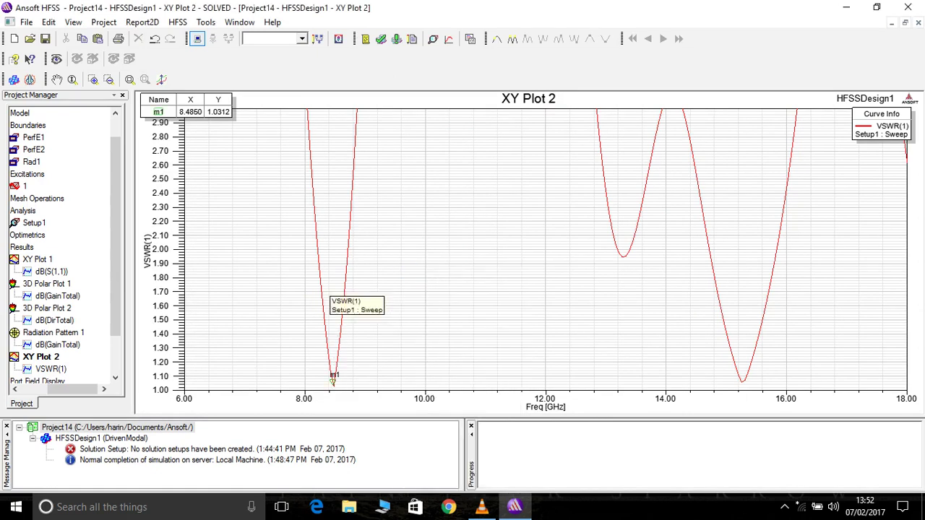
left_click(345, 278)
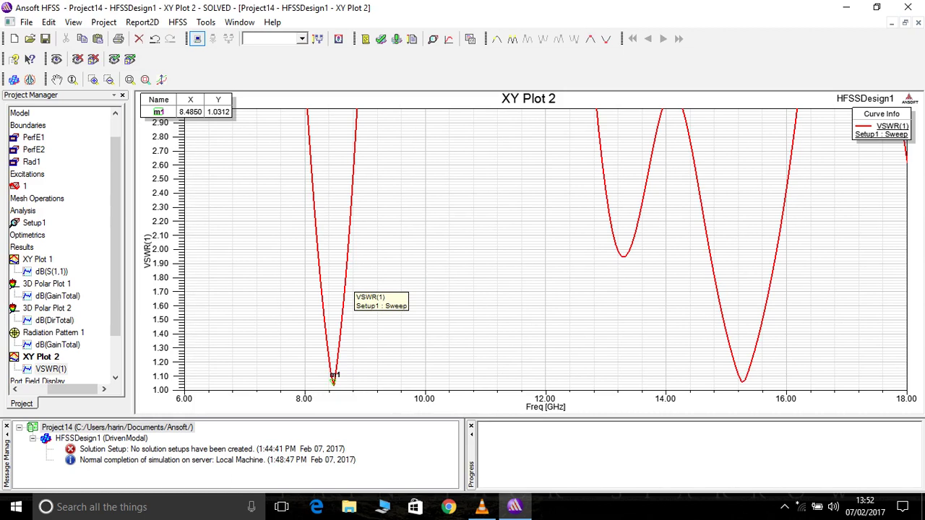
Step: Add a second marker at the minimum of the VSWR dip at about 15.25 GHz and end marker mode
right_click(471, 253)
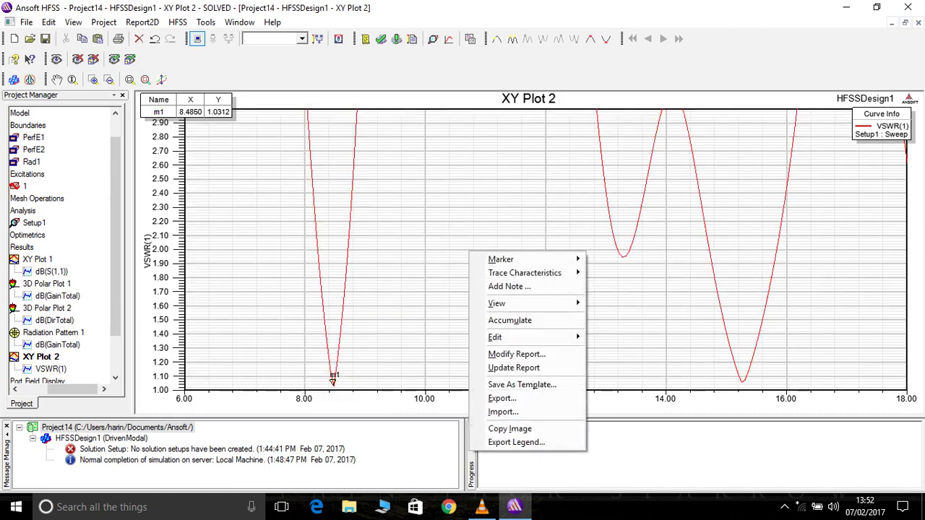
mouse_move(503, 260)
left_click(643, 216)
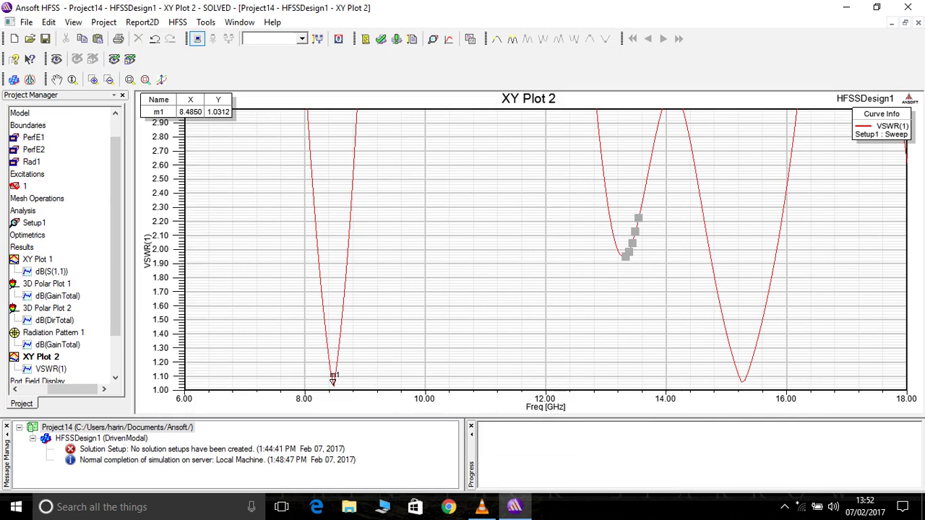
left_click(741, 381)
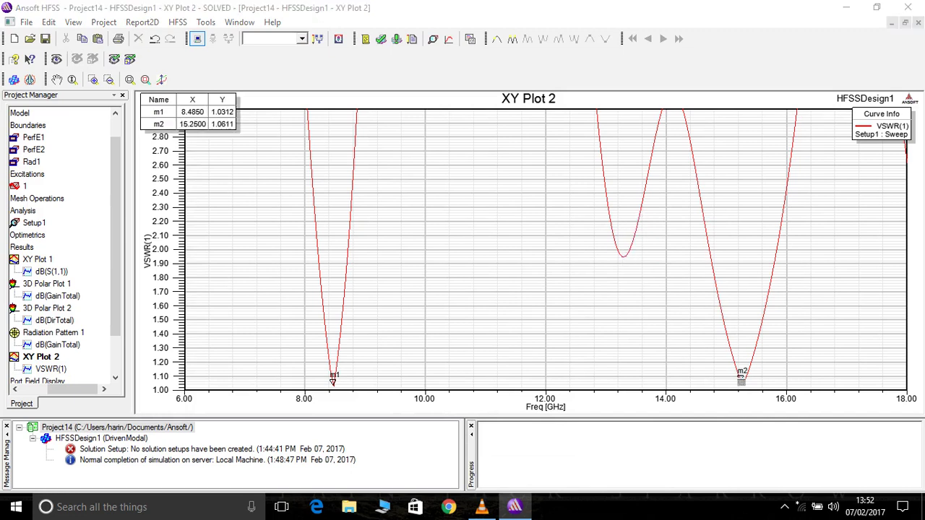
right_click(429, 246)
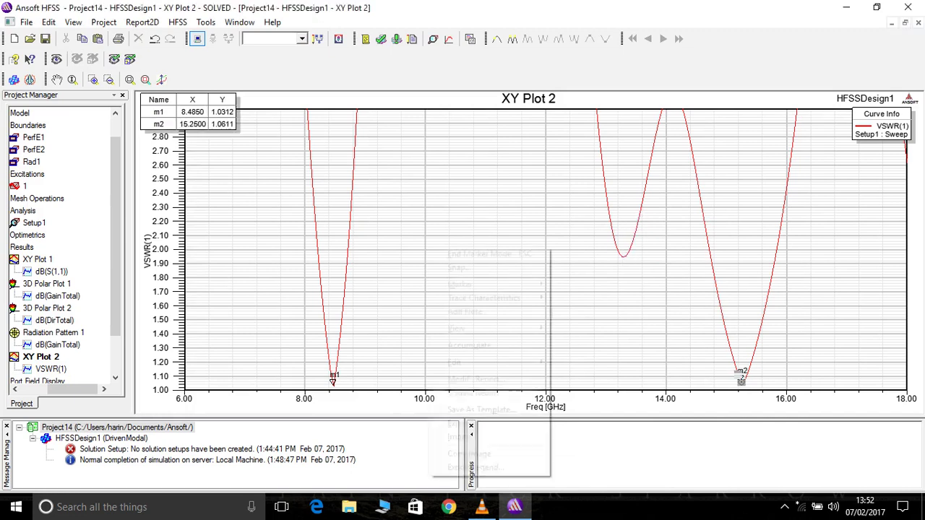
left_click(473, 253)
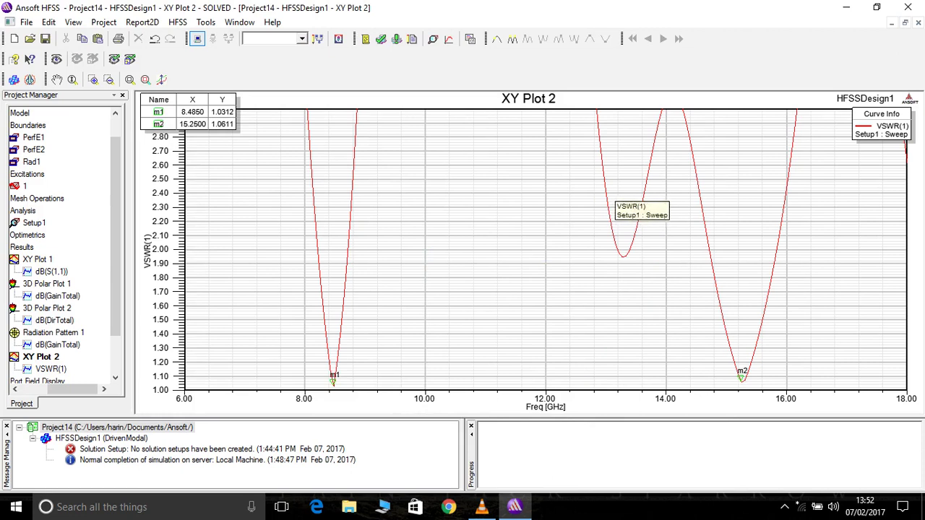
left_click(607, 194)
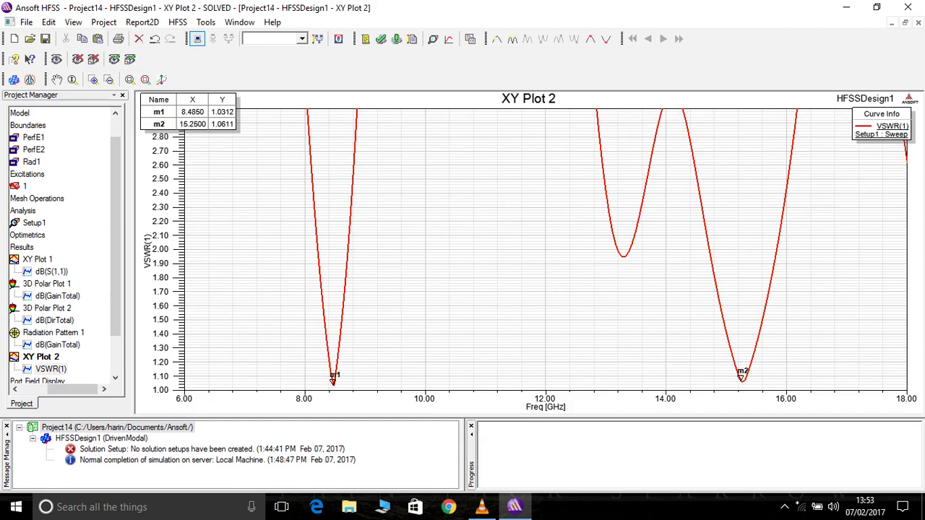
Step: Close the open result plot windows and return to the antenna geometry in the 3D modeler
key("ctrl+F4")
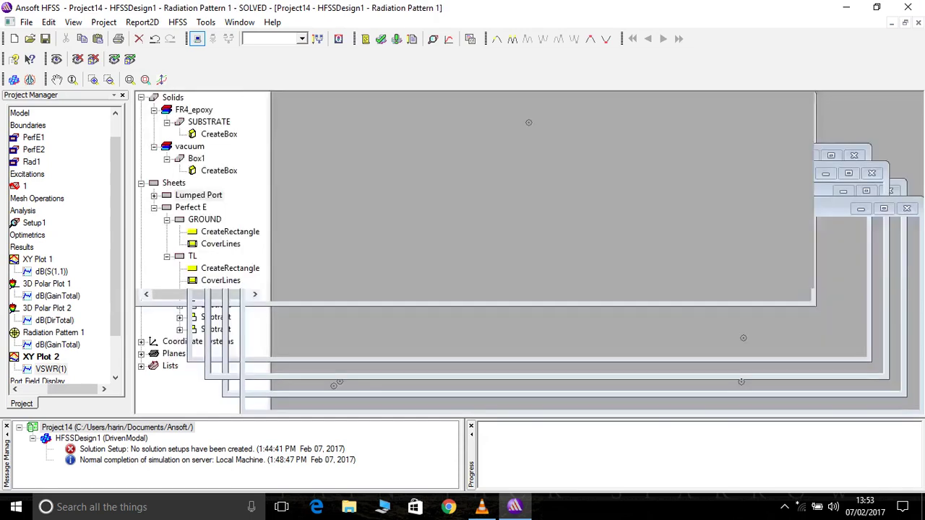
left_click(918, 23)
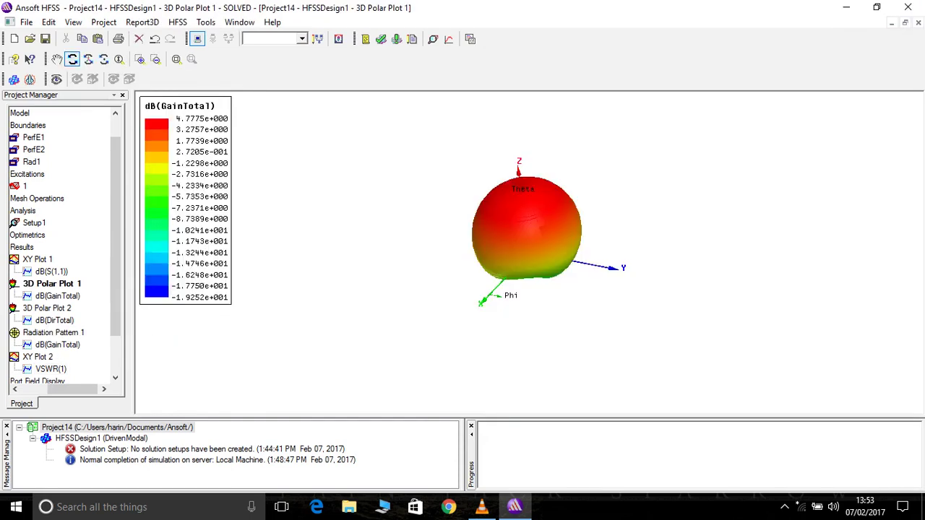
left_click(919, 22)
key("ctrl+Tab")
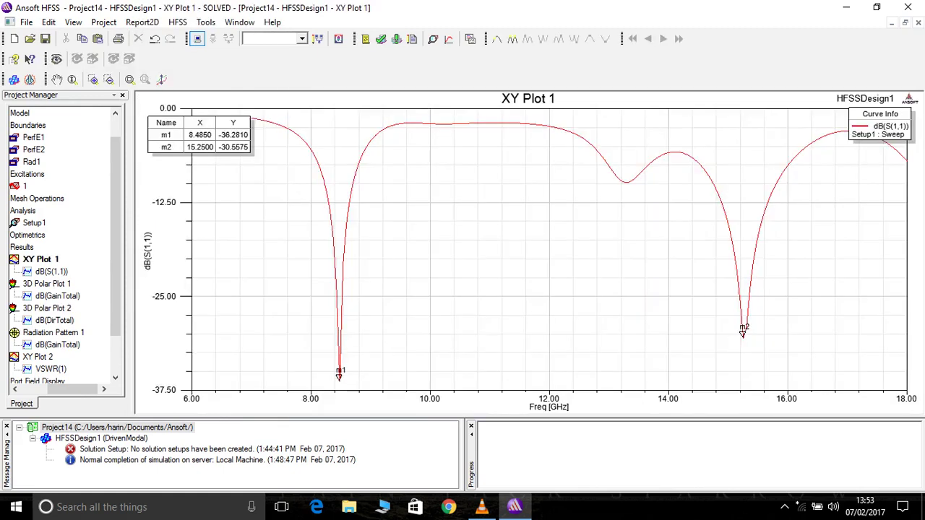
key("ctrl+Tab")
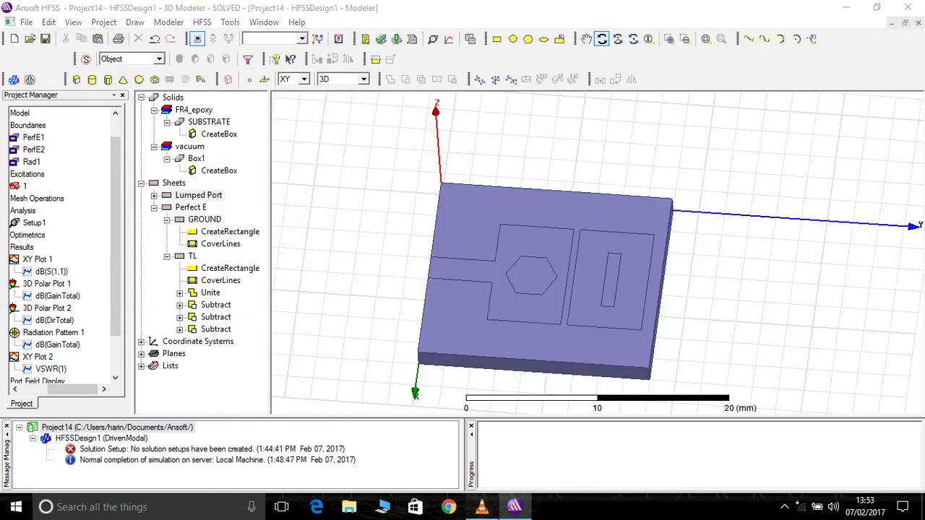